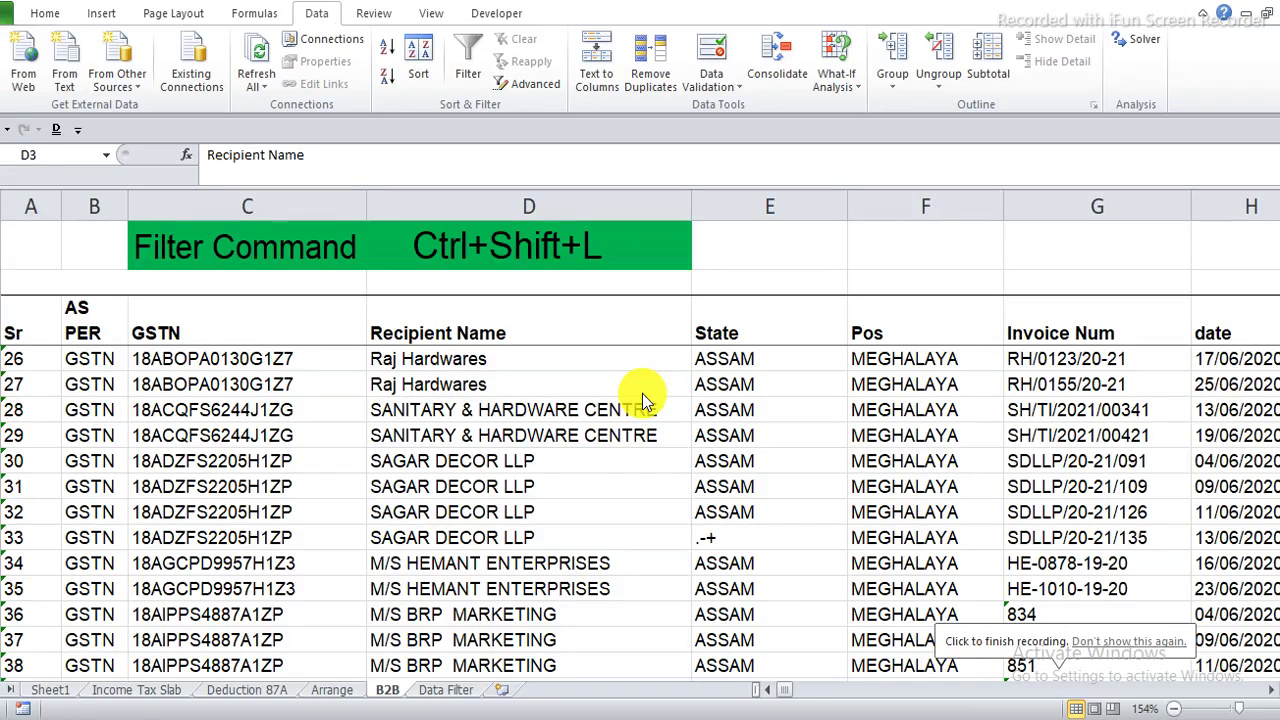
- Turn on AutoFilter for the invoice table headers with Ctrl+Shift+L
scroll(585, 380, up, 5)
scroll(595, 380, up, 4)
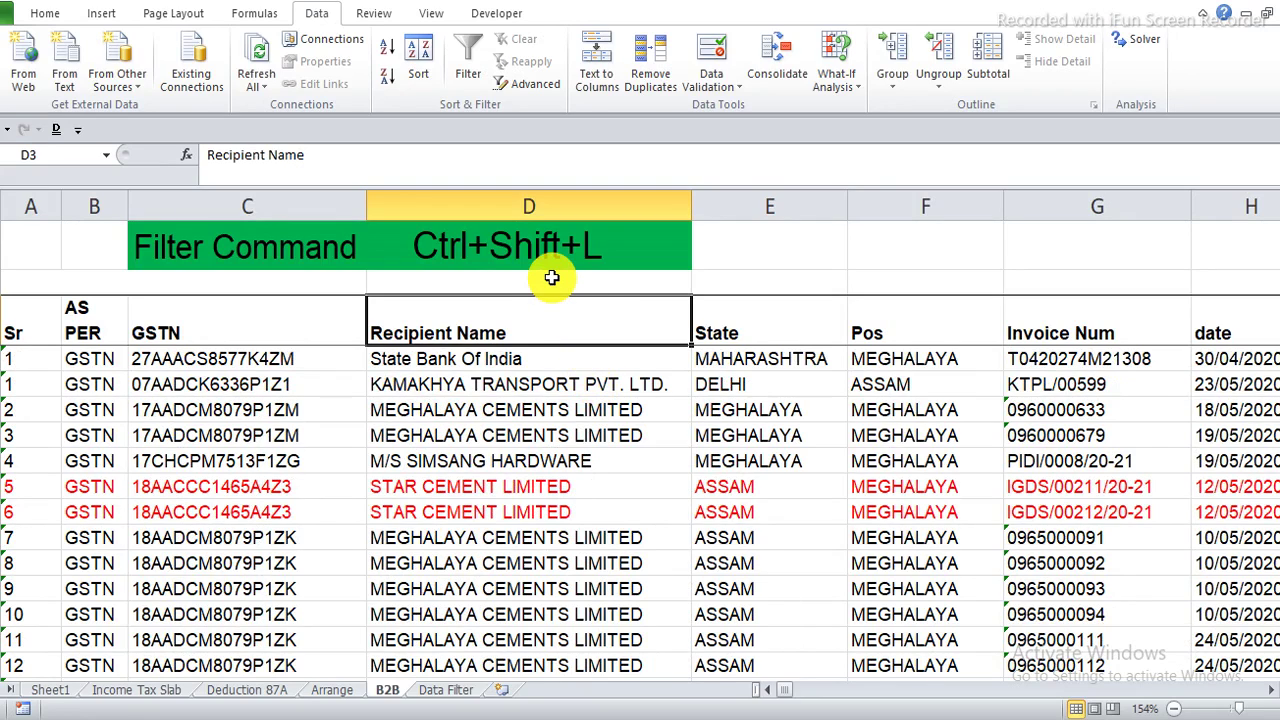
click(543, 247)
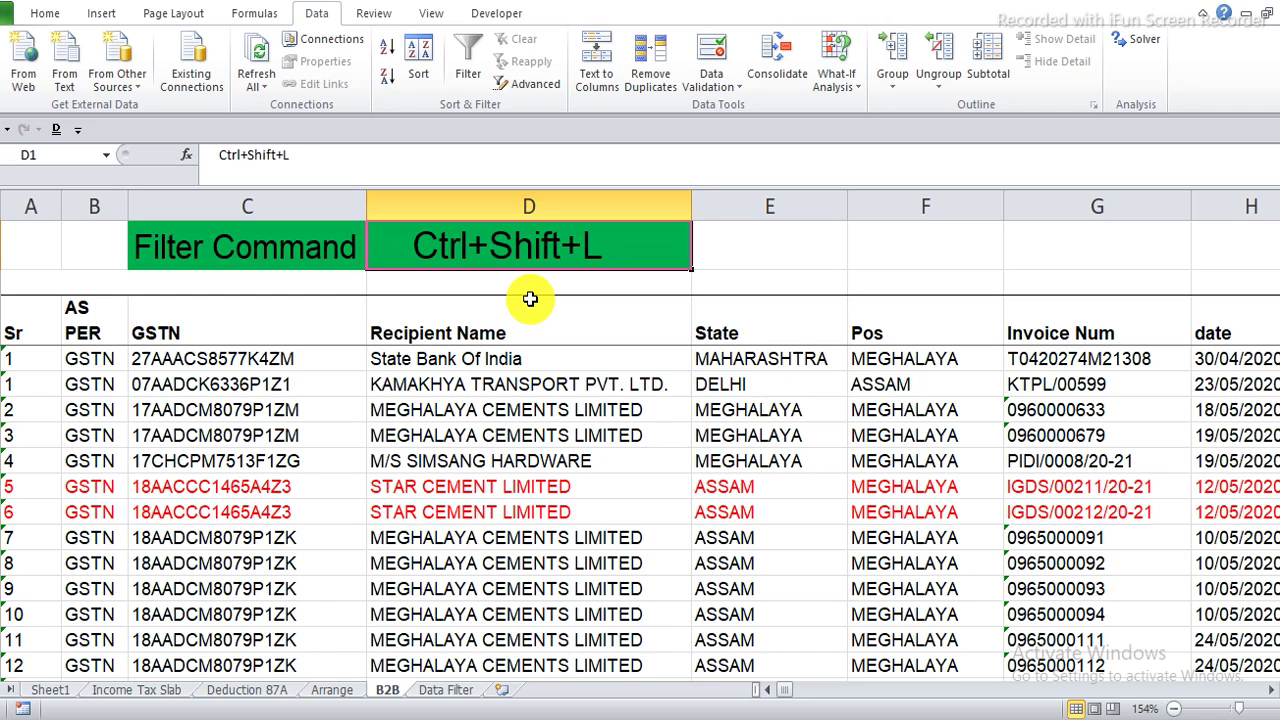
click(509, 331)
click(488, 235)
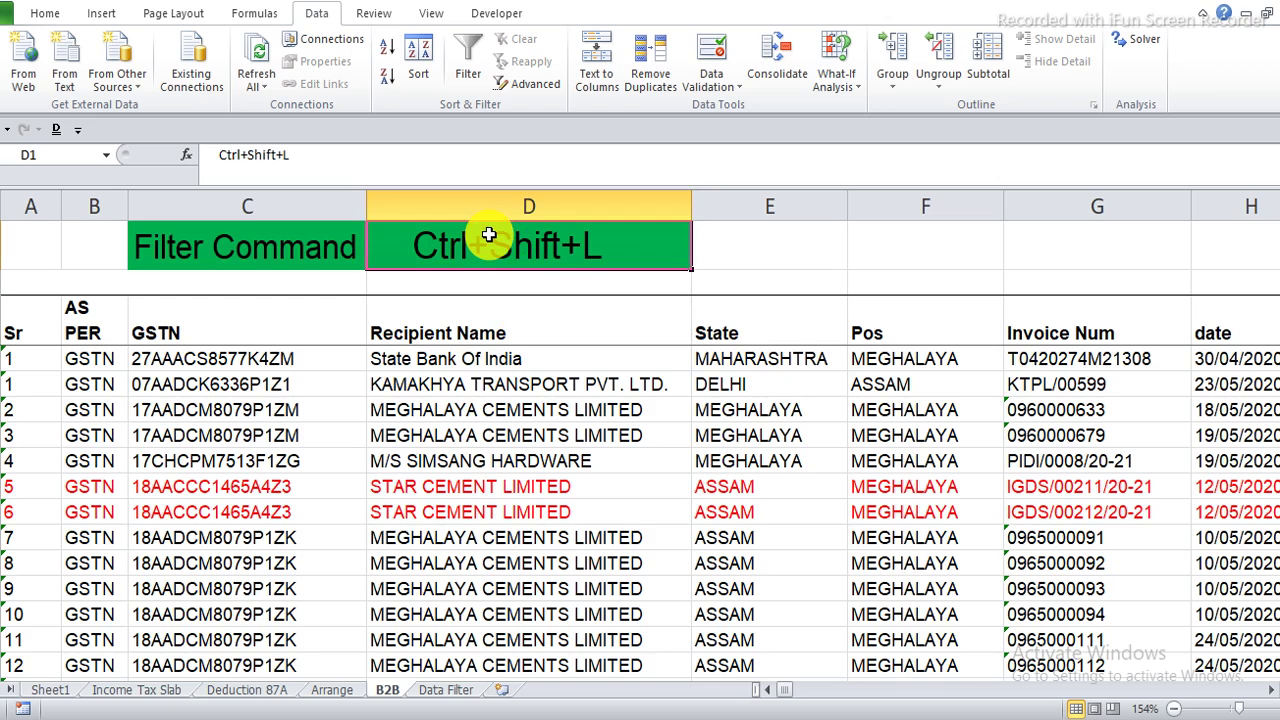
click(450, 314)
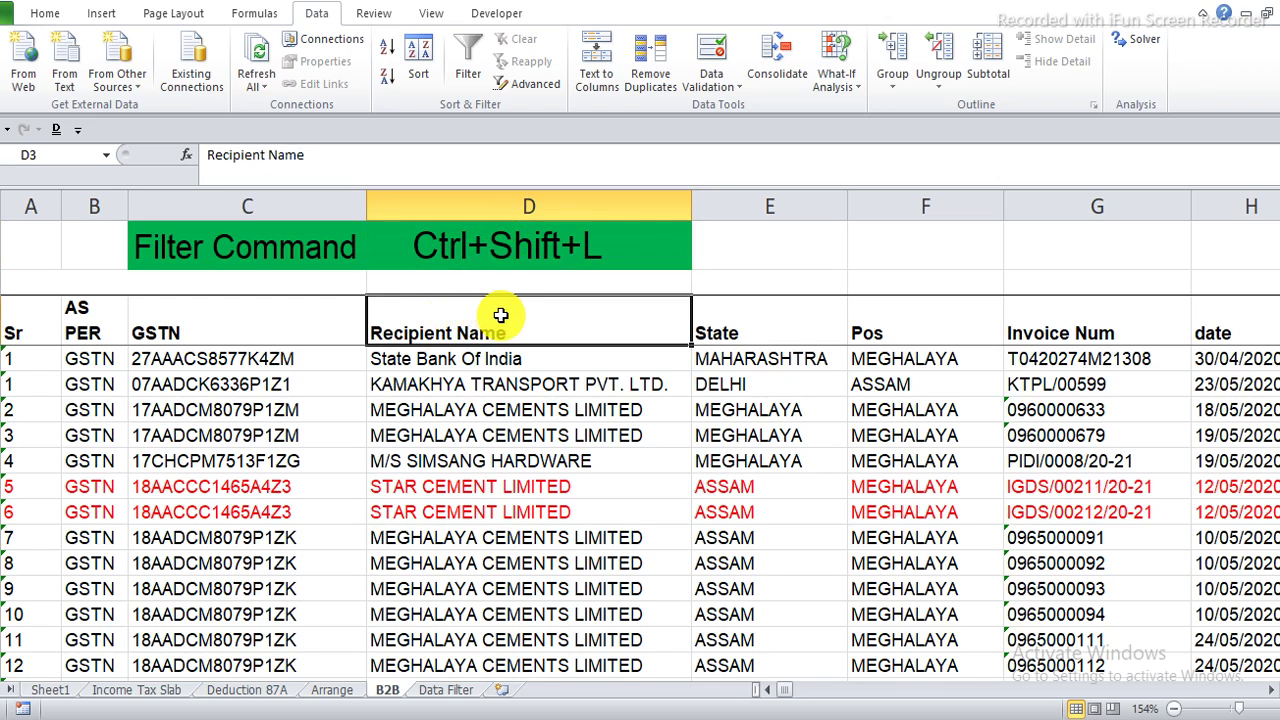
click(455, 239)
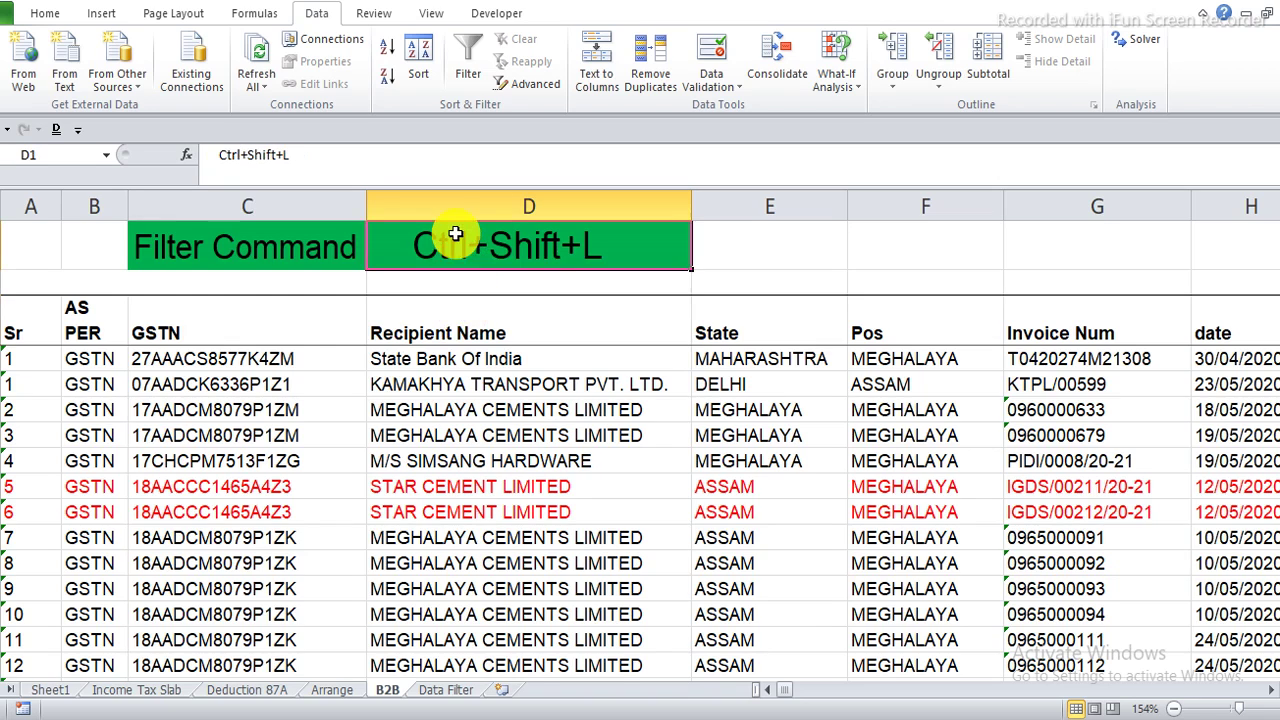
click(446, 323)
click(491, 249)
click(443, 318)
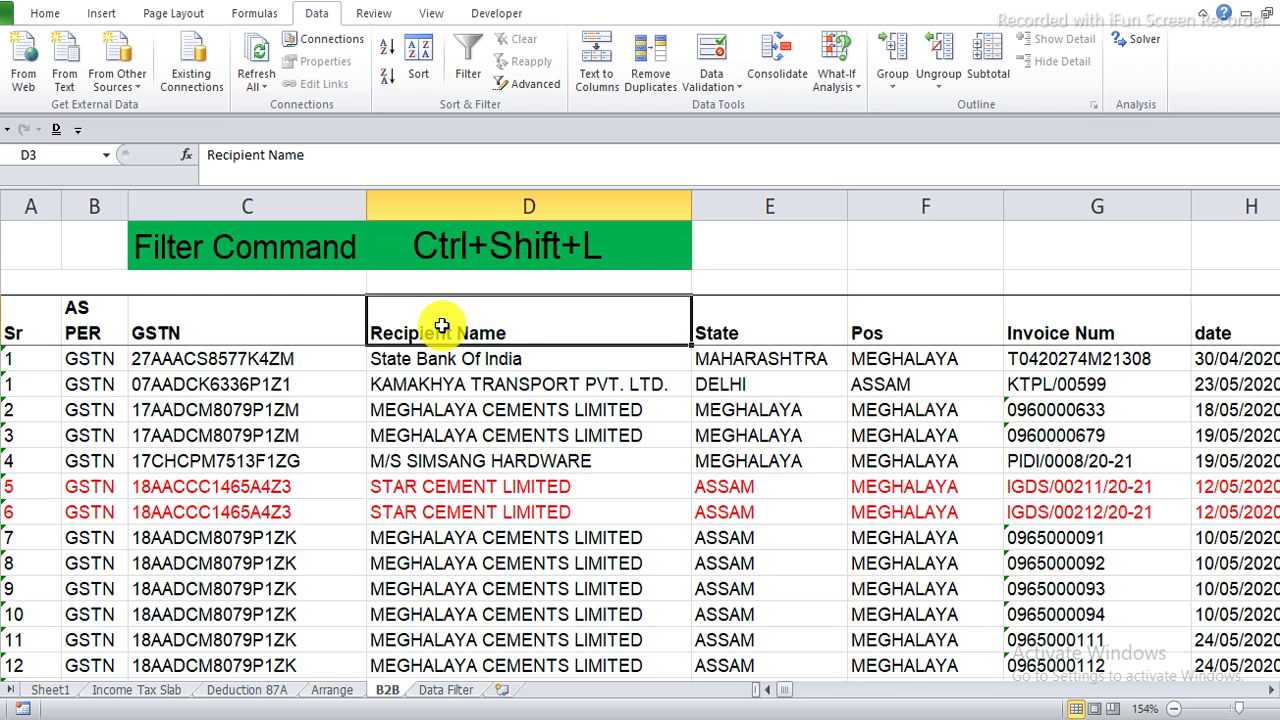
key(ctrl+shift+l)
scroll(441, 326, right, 5)
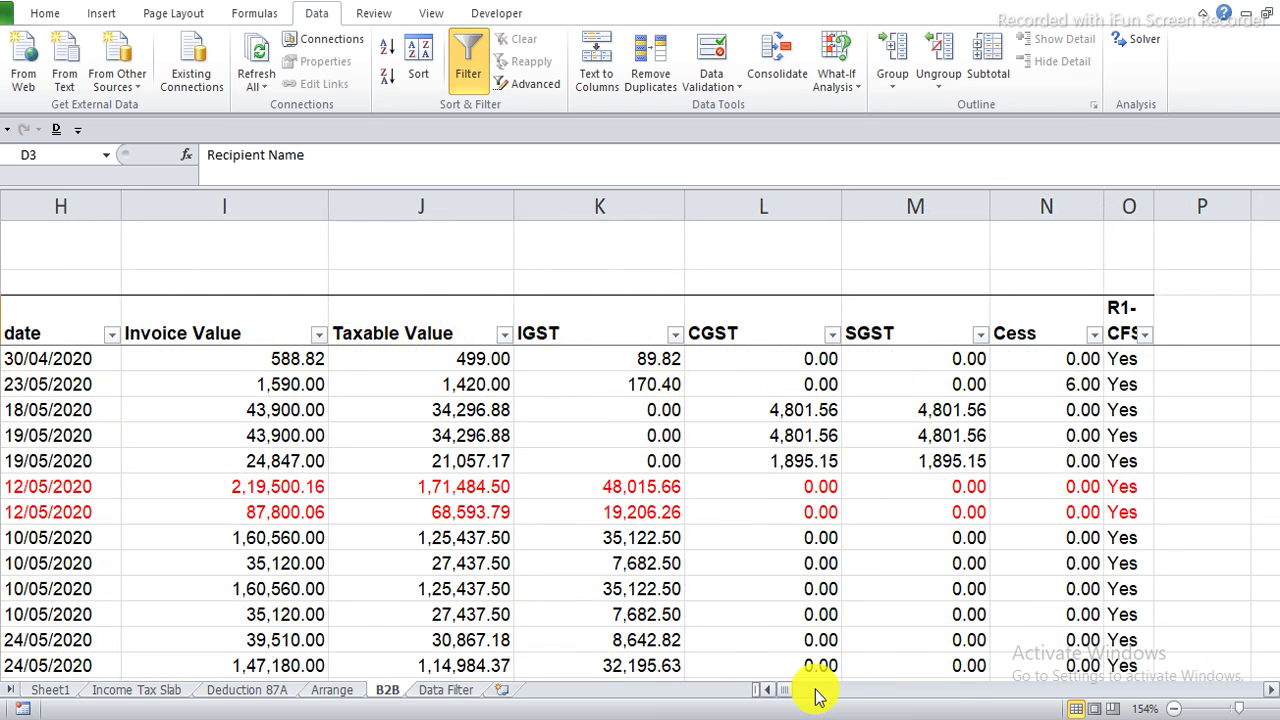
scroll(815, 695, left, 5)
- Filter Recipient Name to State Bank Of India only, showing 16 of 1070 records
click(609, 460)
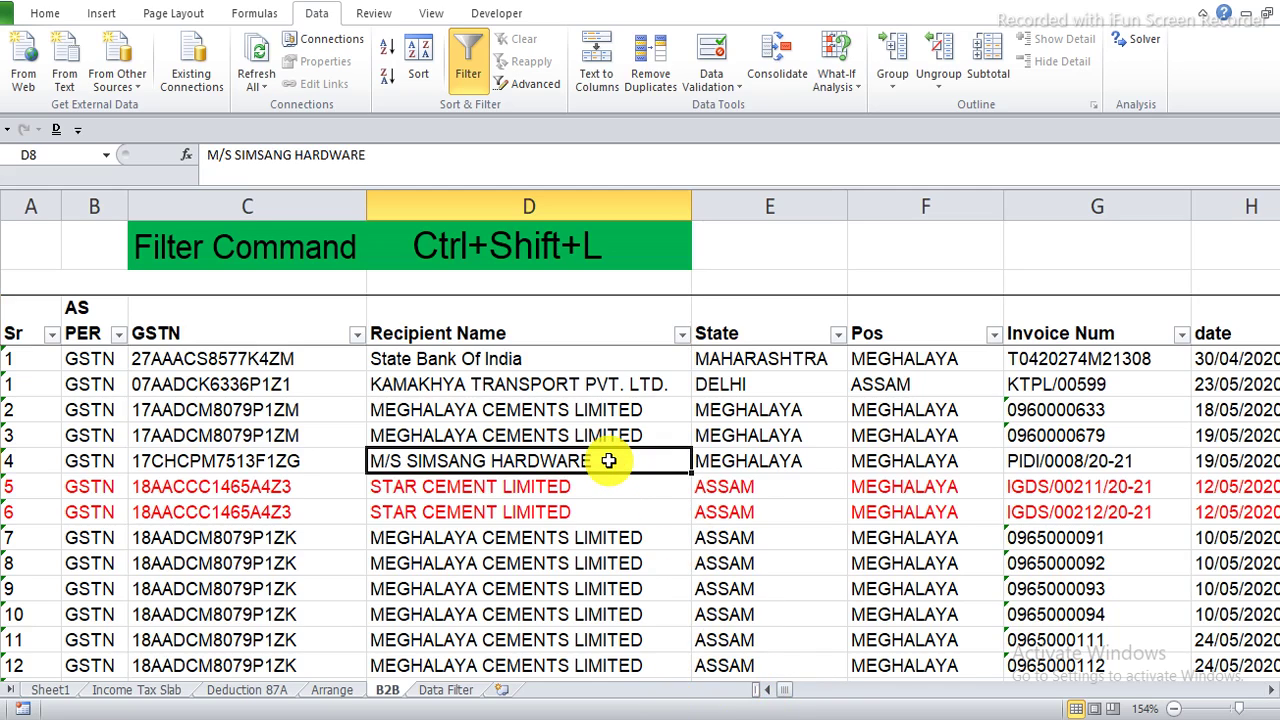
click(605, 356)
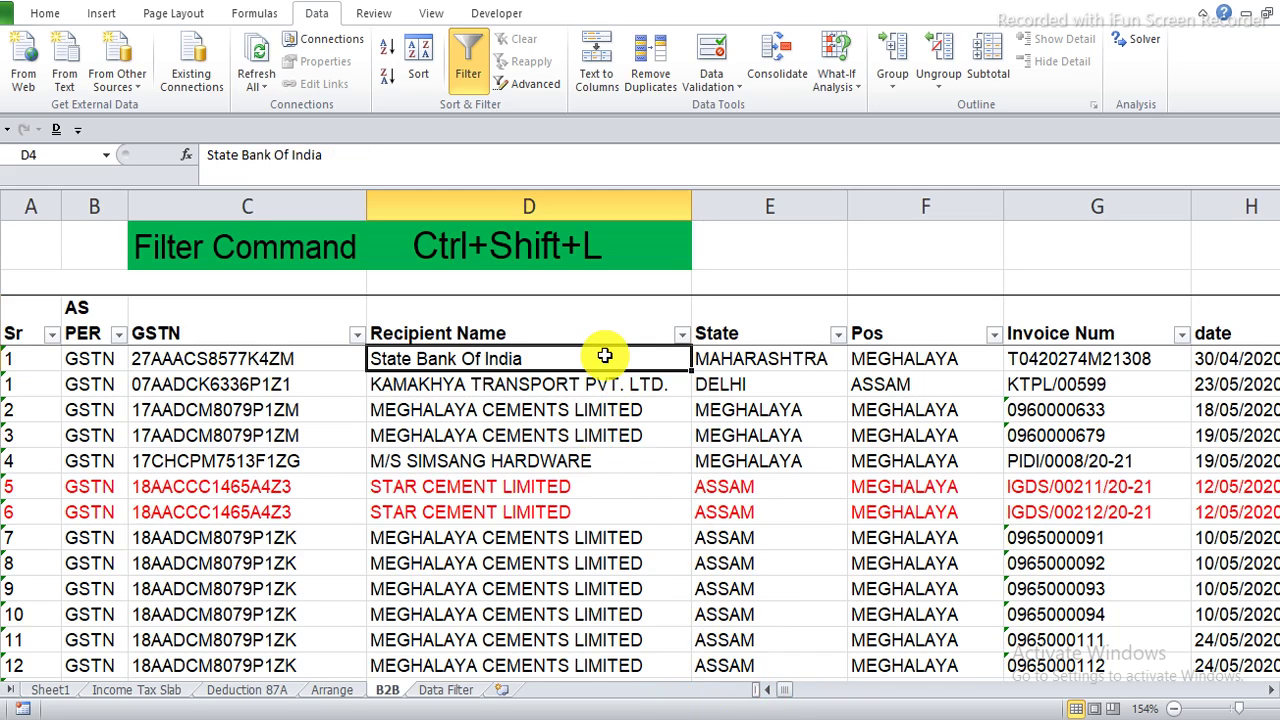
click(679, 337)
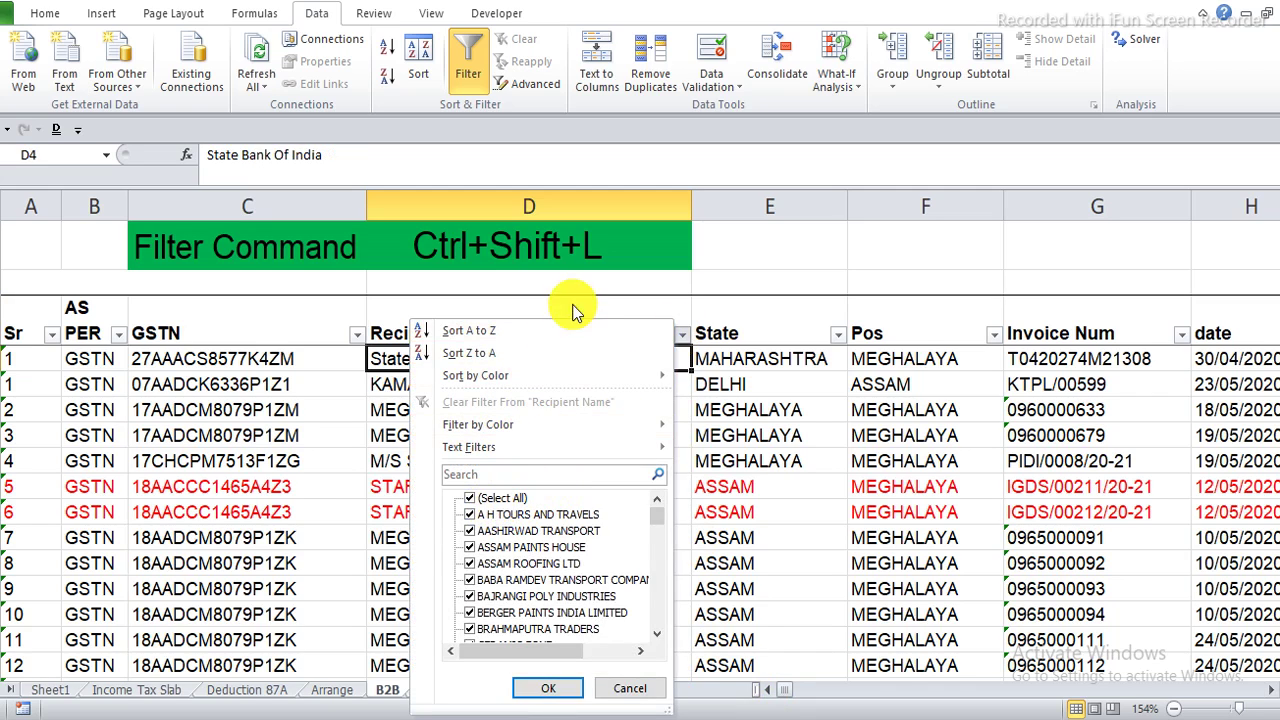
click(469, 498)
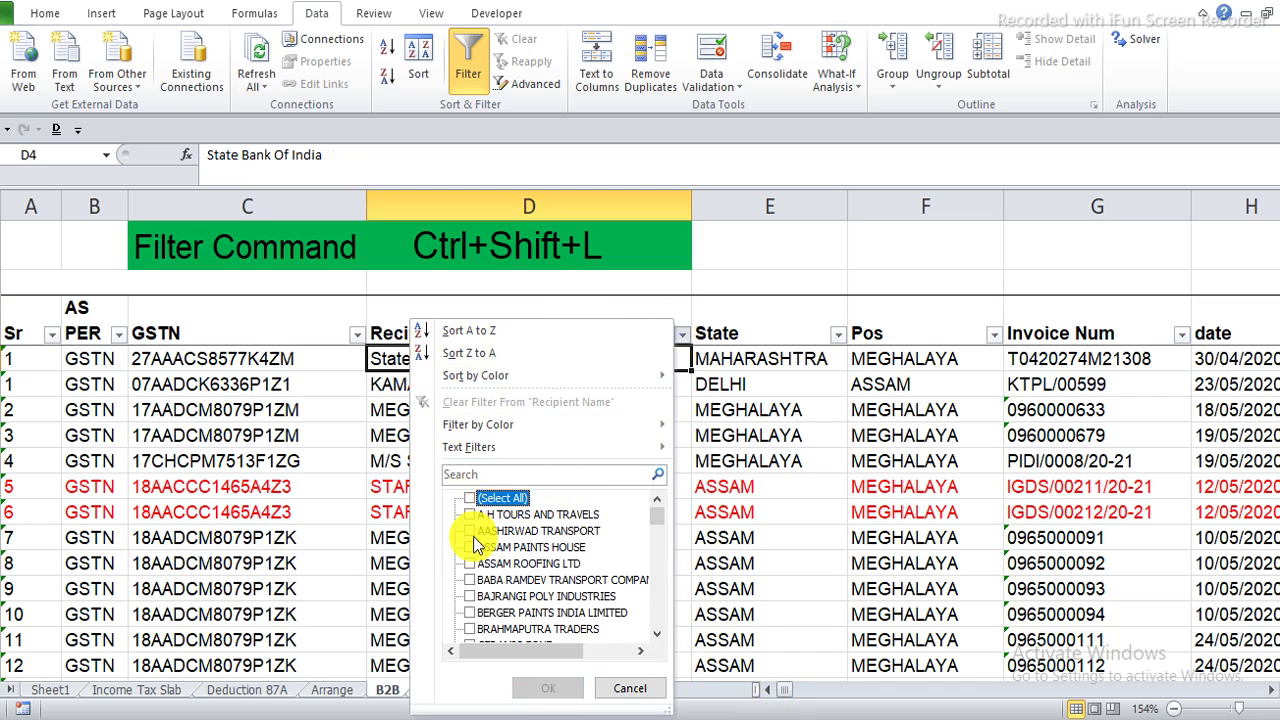
scroll(477, 550, down, 3)
scroll(478, 570, down, 3)
scroll(478, 590, down, 3)
scroll(480, 610, down, 3)
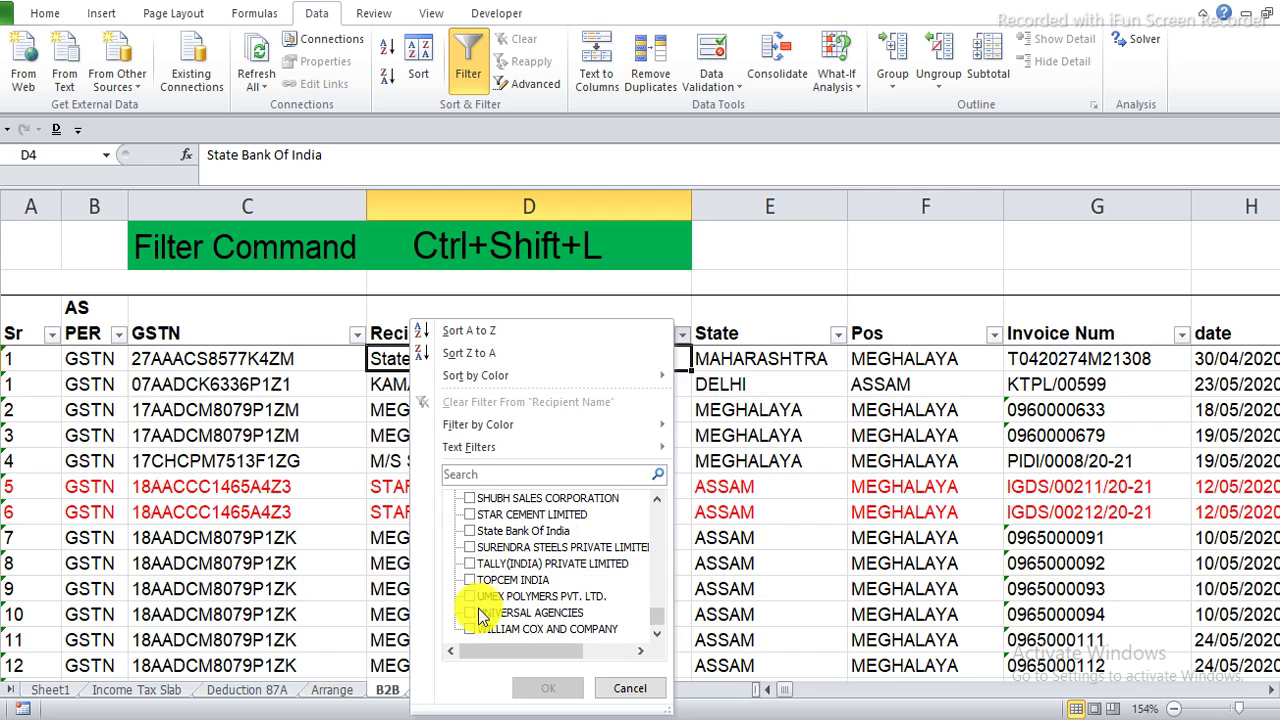
click(469, 531)
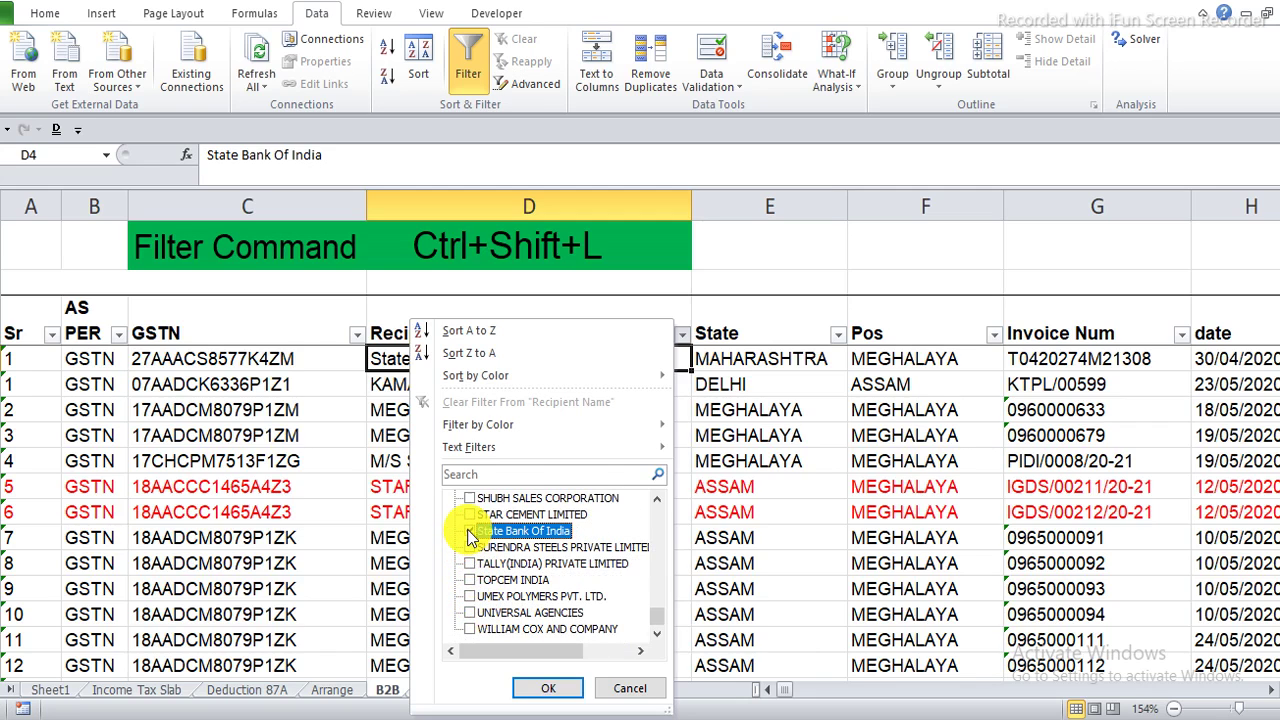
click(532, 688)
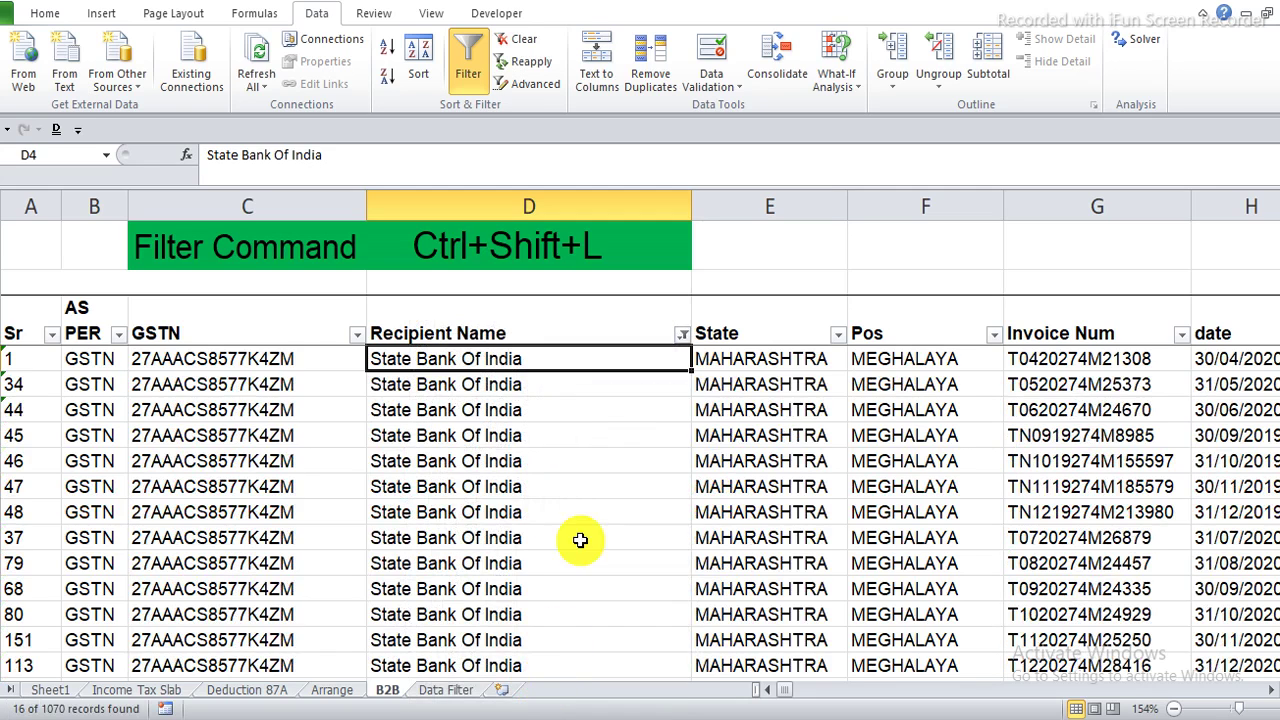
scroll(580, 405, down, 3)
scroll(581, 411, up, 3)
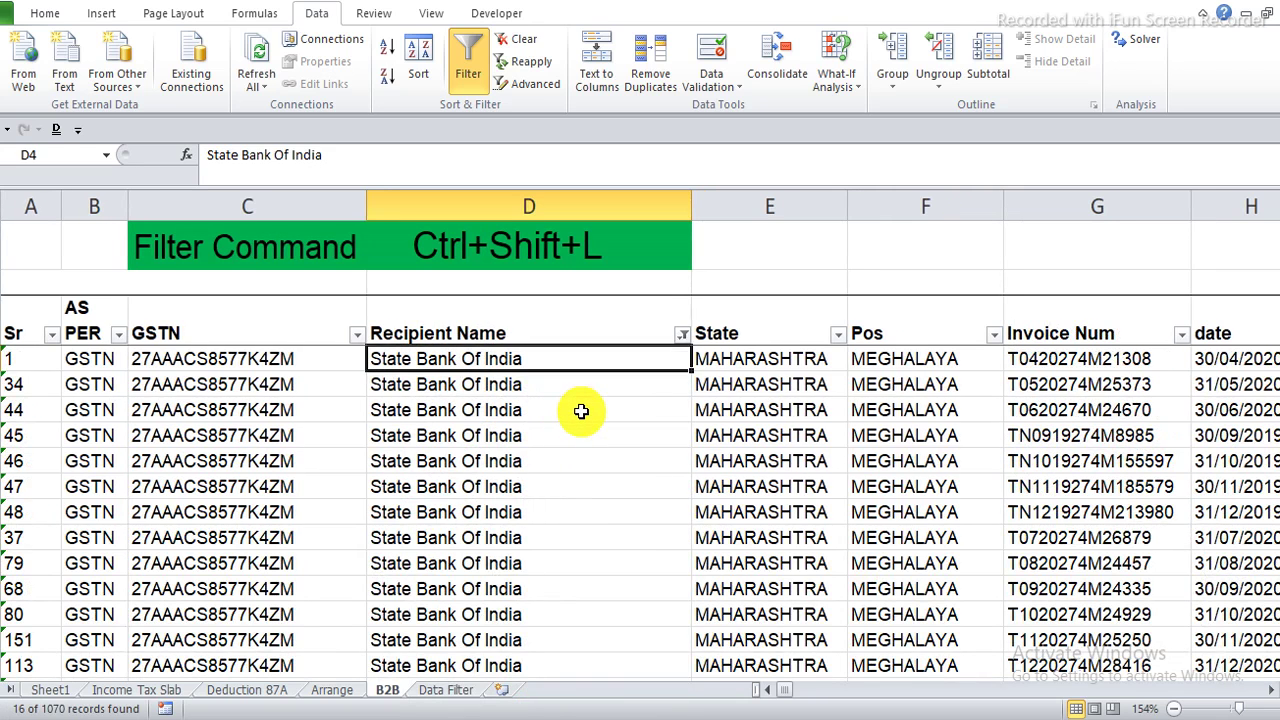
- Reselect (Select All) for Recipient Name and clear that column's filter with Alt+A+C
click(581, 411)
click(682, 334)
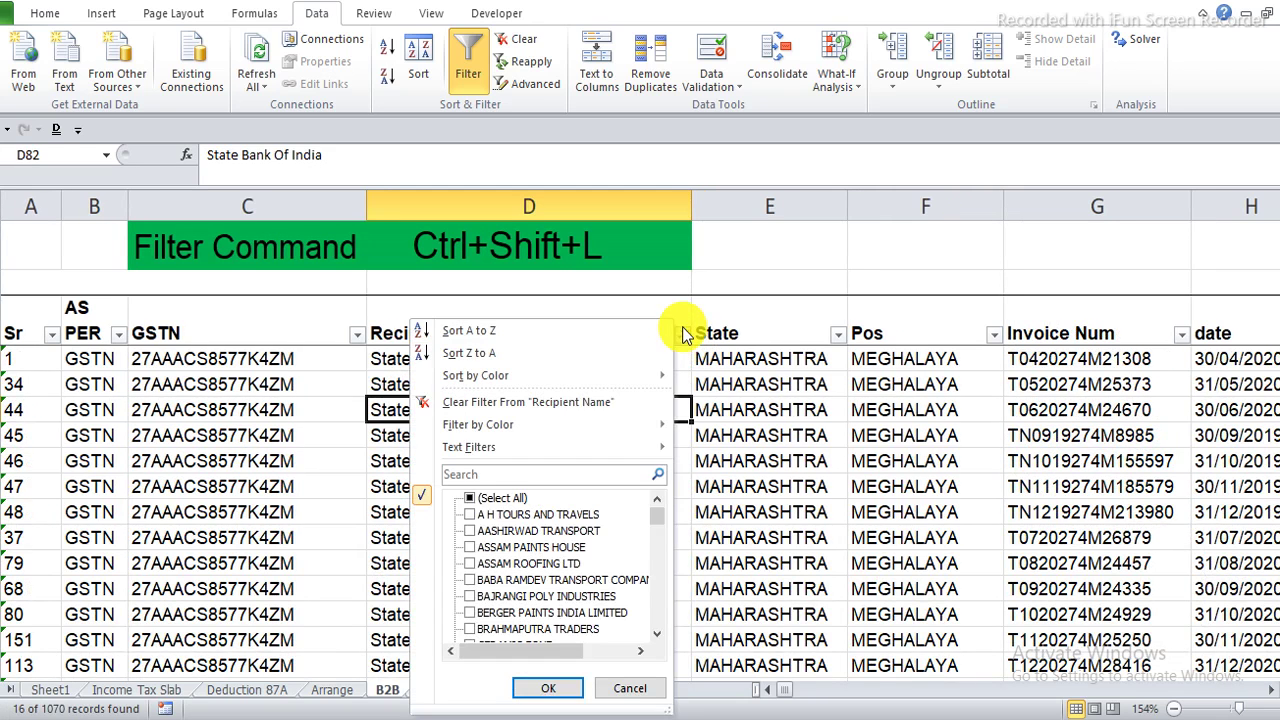
click(469, 497)
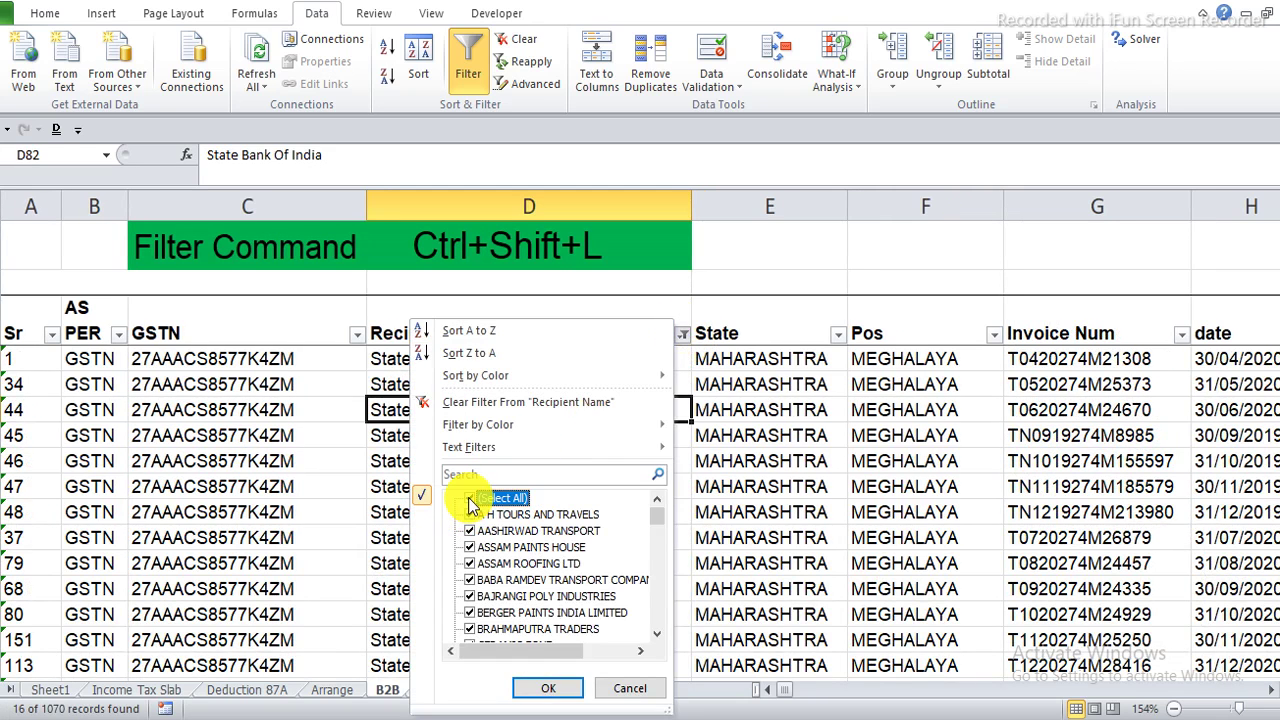
click(522, 688)
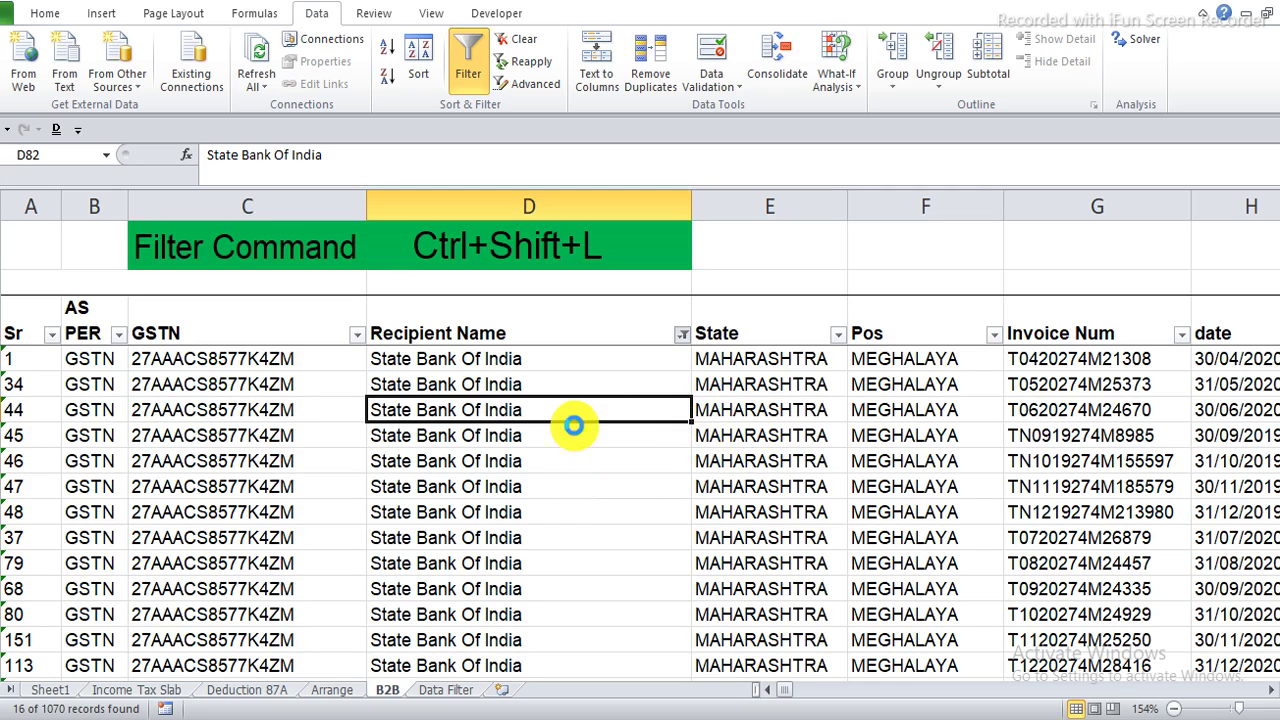
key(alt+a+c)
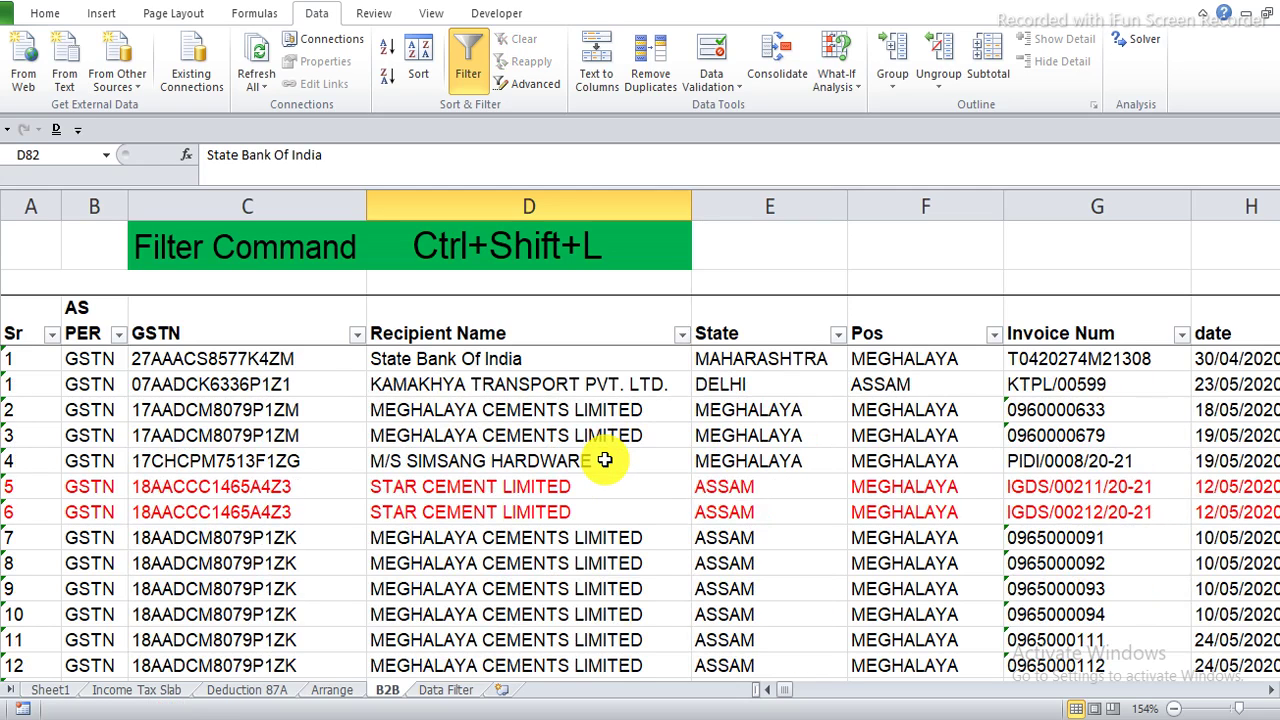
- Select the STAR CEMENT LIMITED cell D9 and reopen the Recipient Name filter list
click(523, 486)
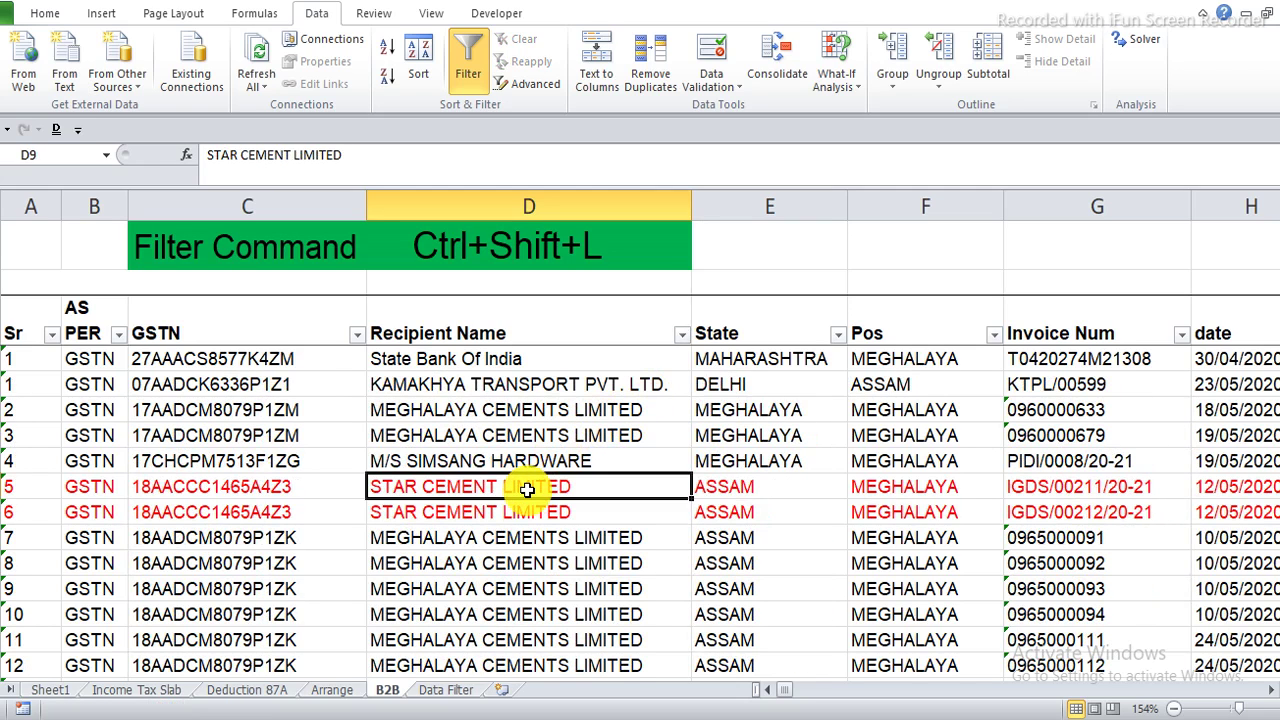
click(528, 510)
click(528, 488)
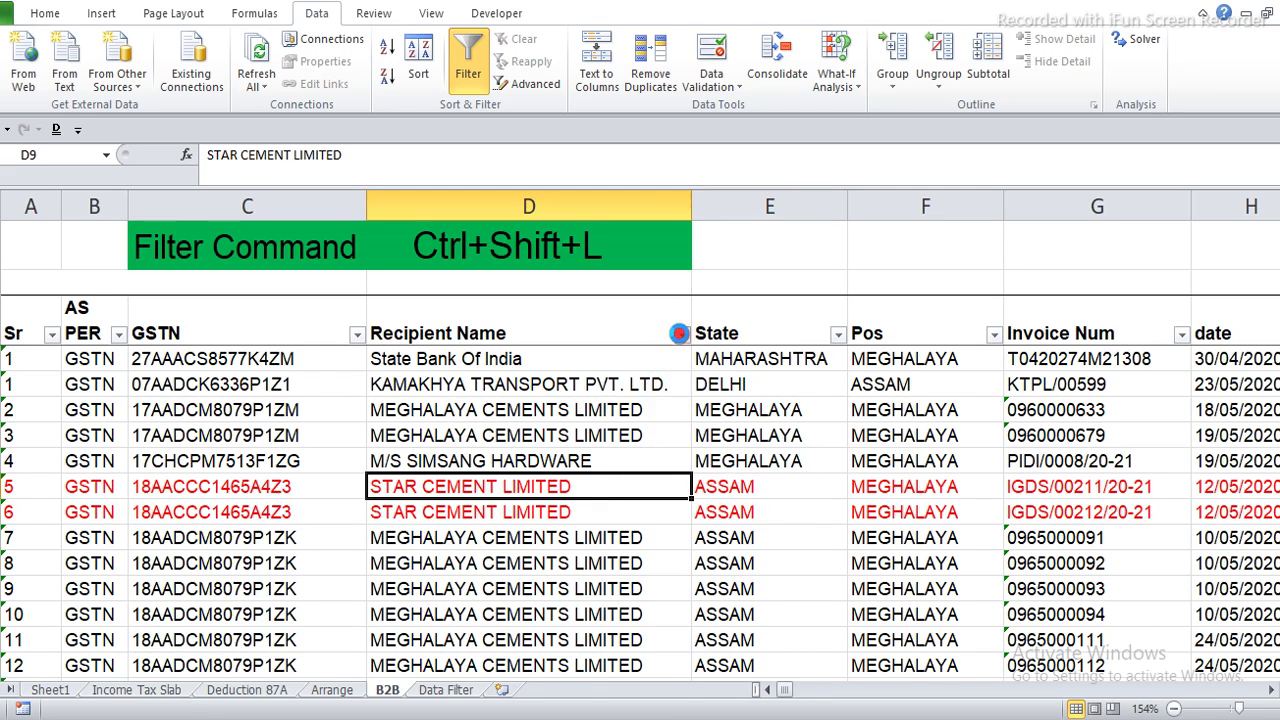
click(681, 336)
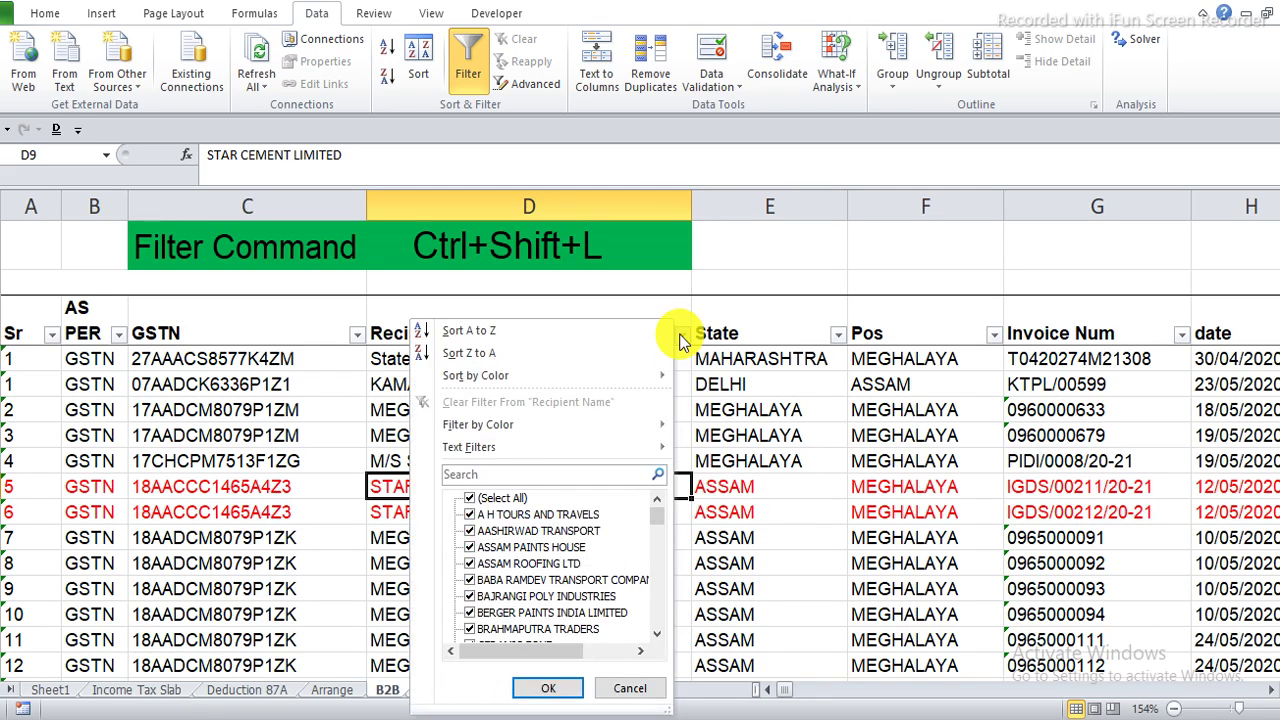
- Clear all recipients in the filter list and tick MAHABIR STEEL AND HARDWARE
click(468, 500)
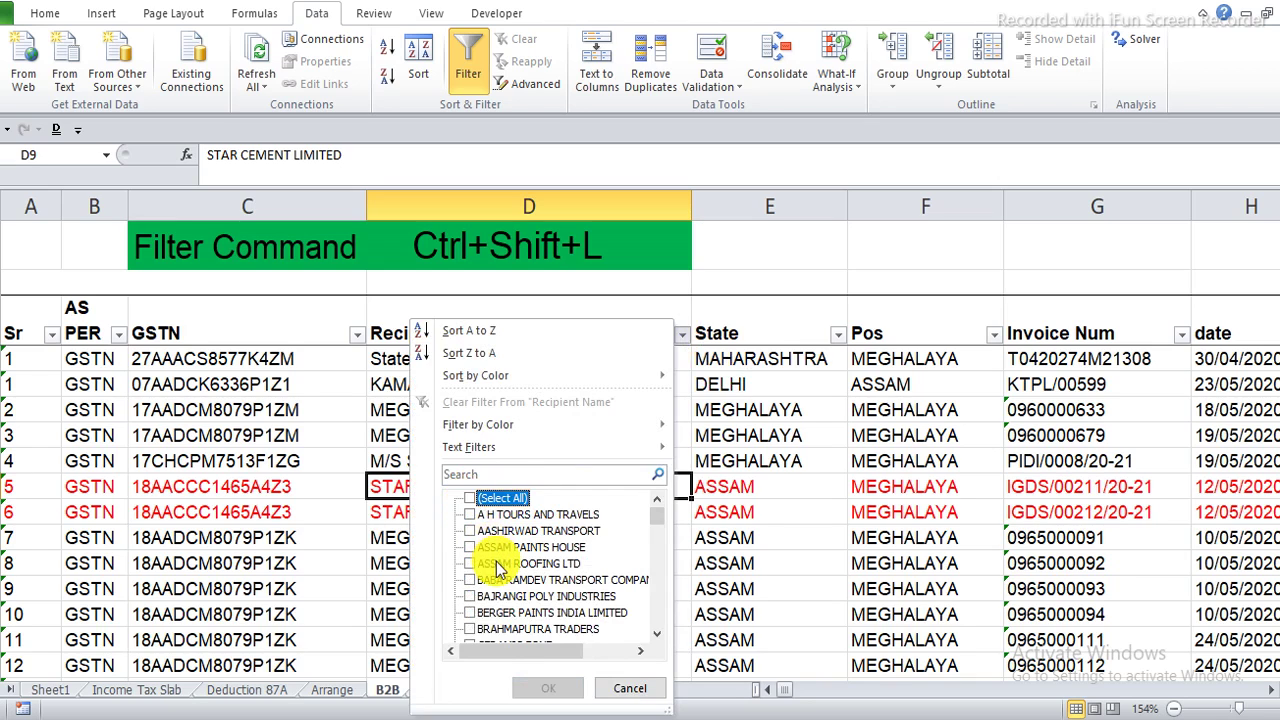
scroll(490, 550, down, 5)
scroll(495, 585, down, 3)
scroll(497, 592, down, 3)
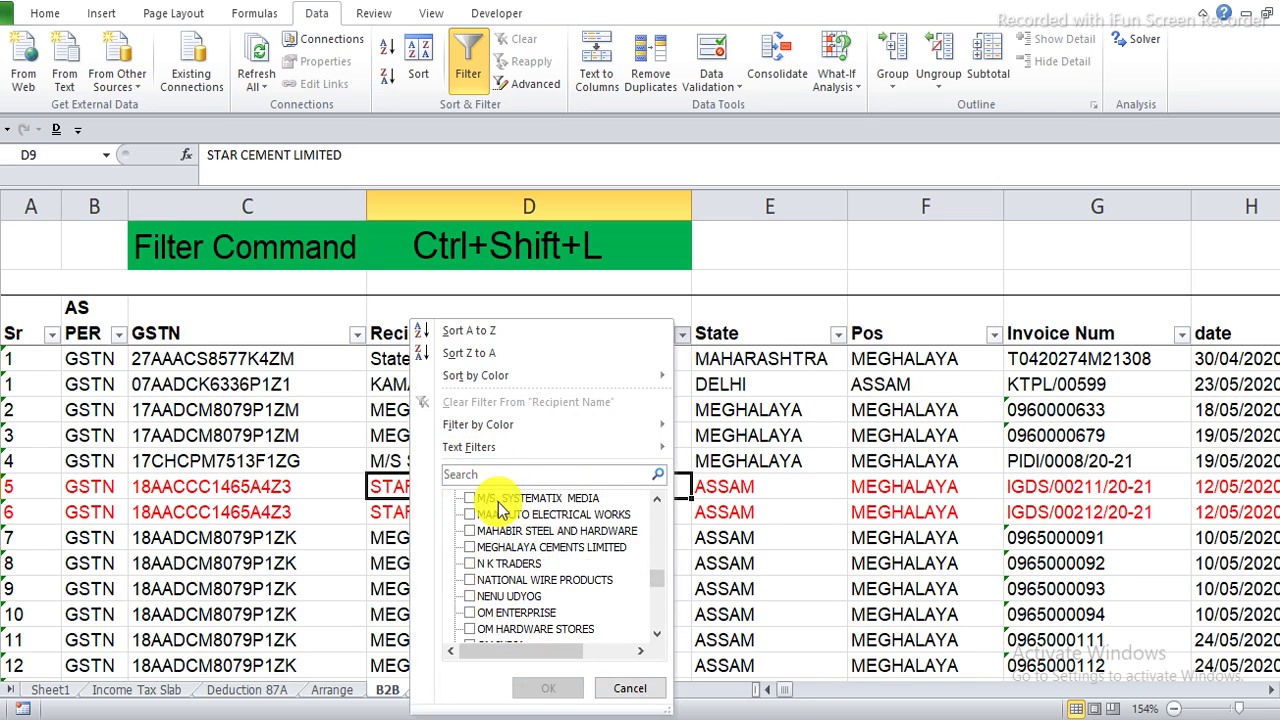
click(498, 531)
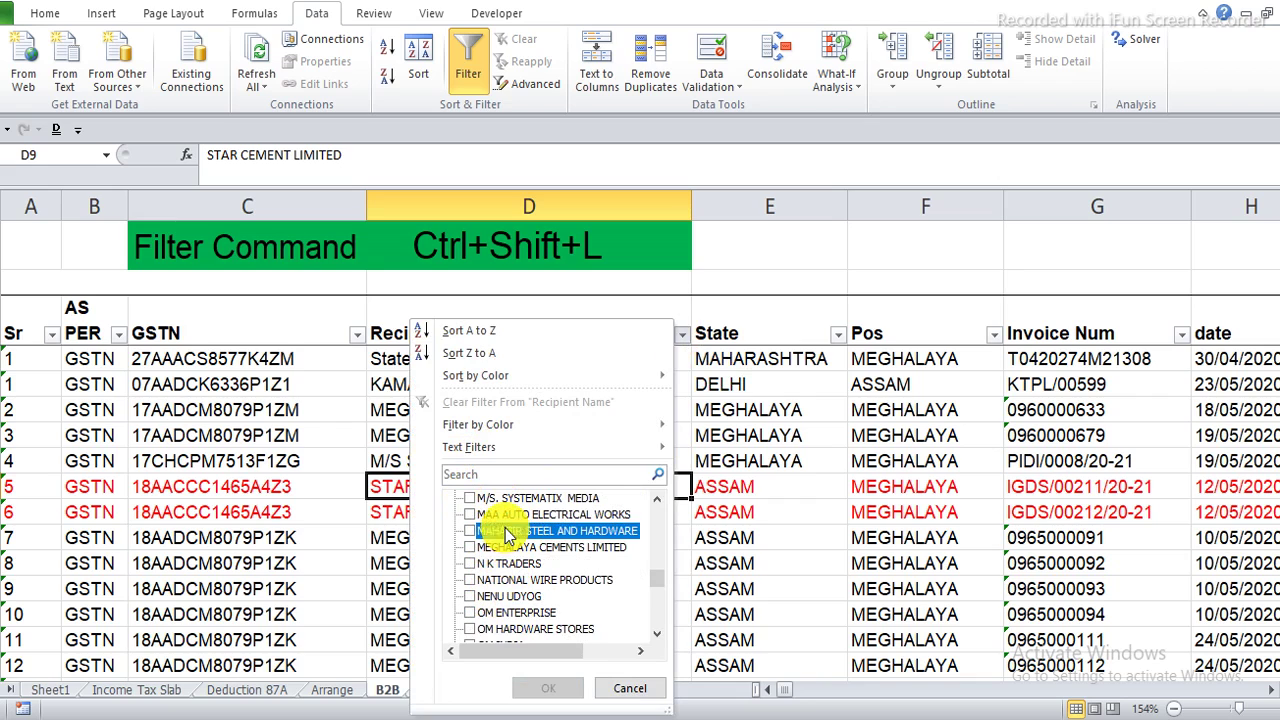
scroll(500, 528, down, 3)
scroll(500, 525, up, 5)
scroll(500, 528, down, 3)
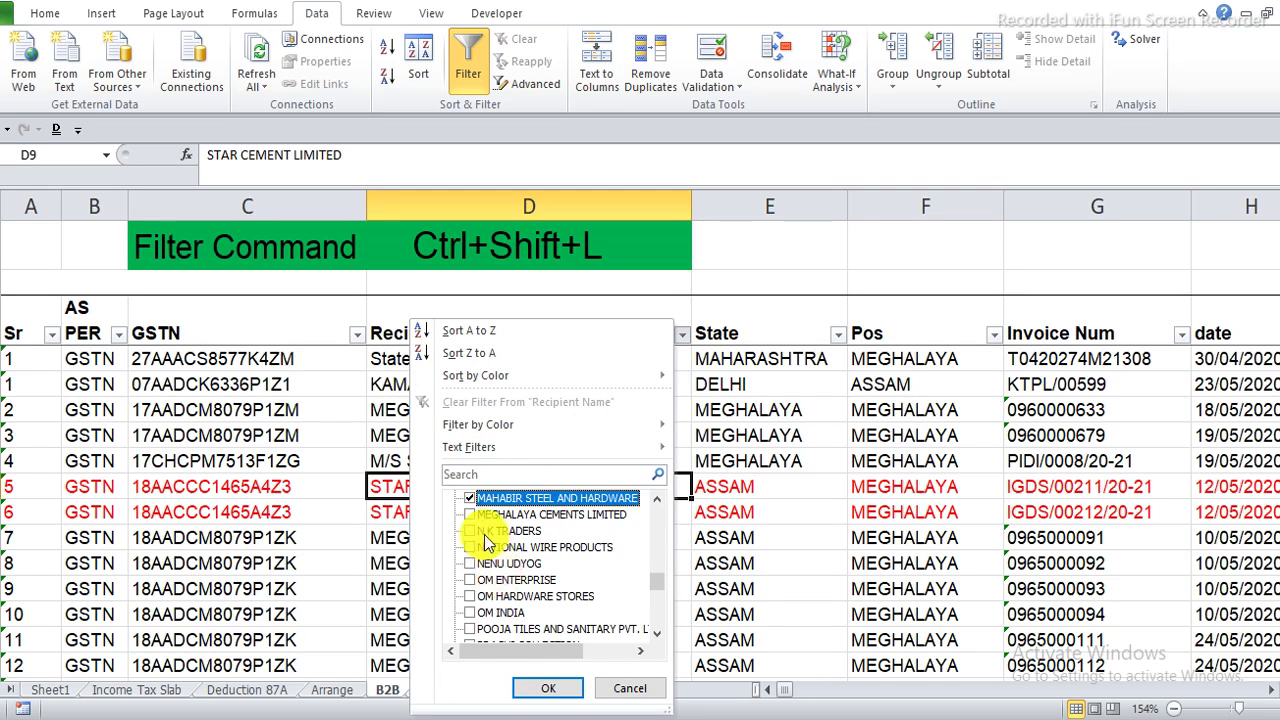
- Untick MAHABIR STEEL AND HARDWARE and dismiss the list without applying any filter
click(480, 500)
scroll(500, 540, down, 5)
scroll(505, 552, up, 2)
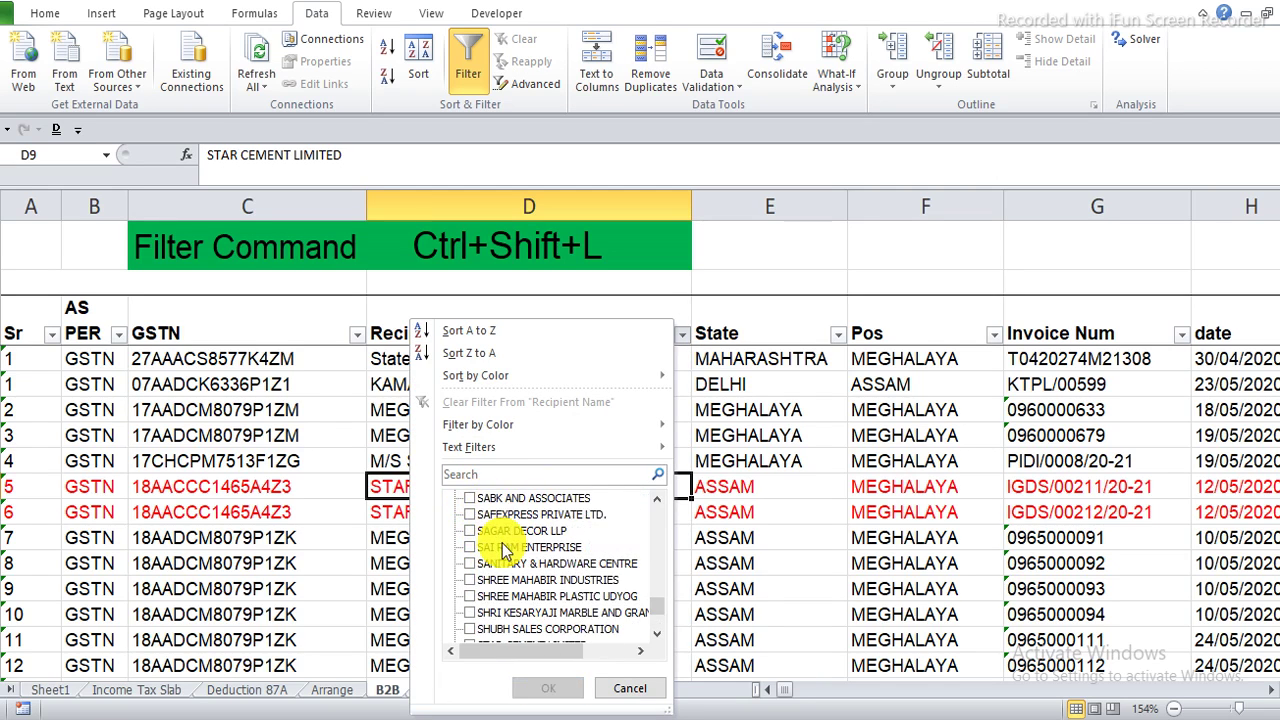
scroll(512, 557, down, 3)
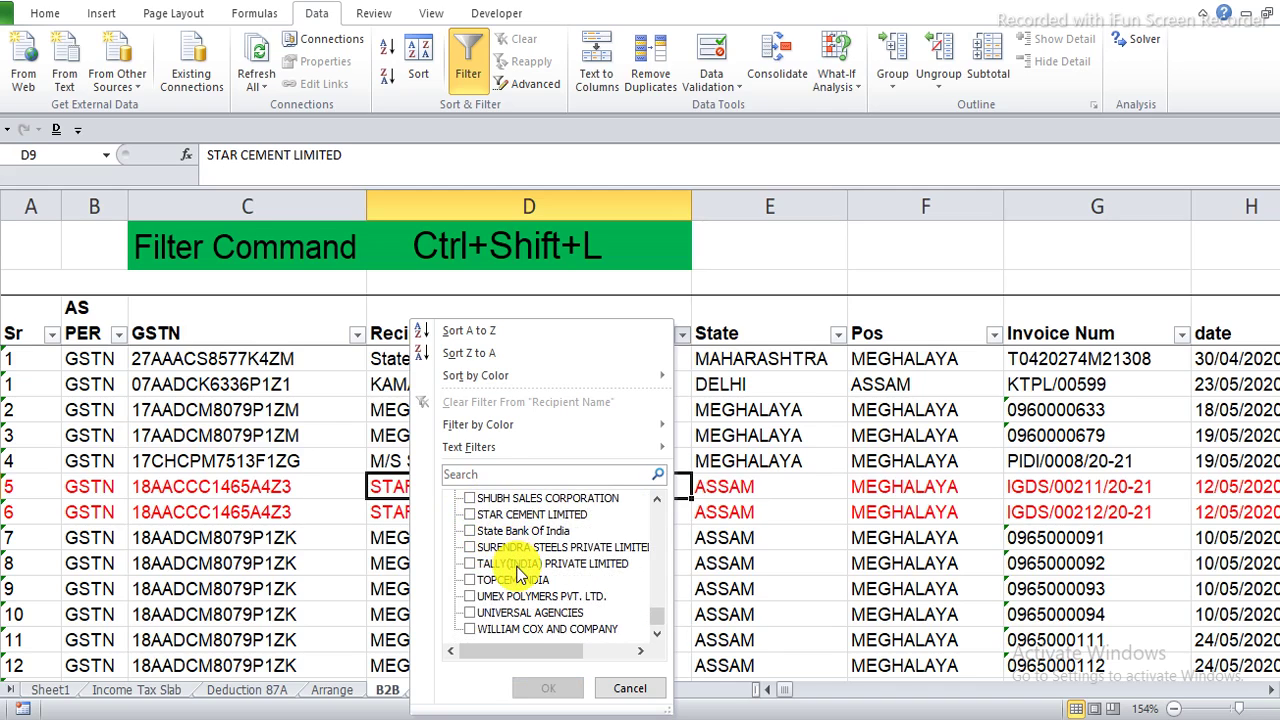
scroll(505, 560, up, 3)
scroll(503, 560, up, 2)
scroll(503, 560, down, 2)
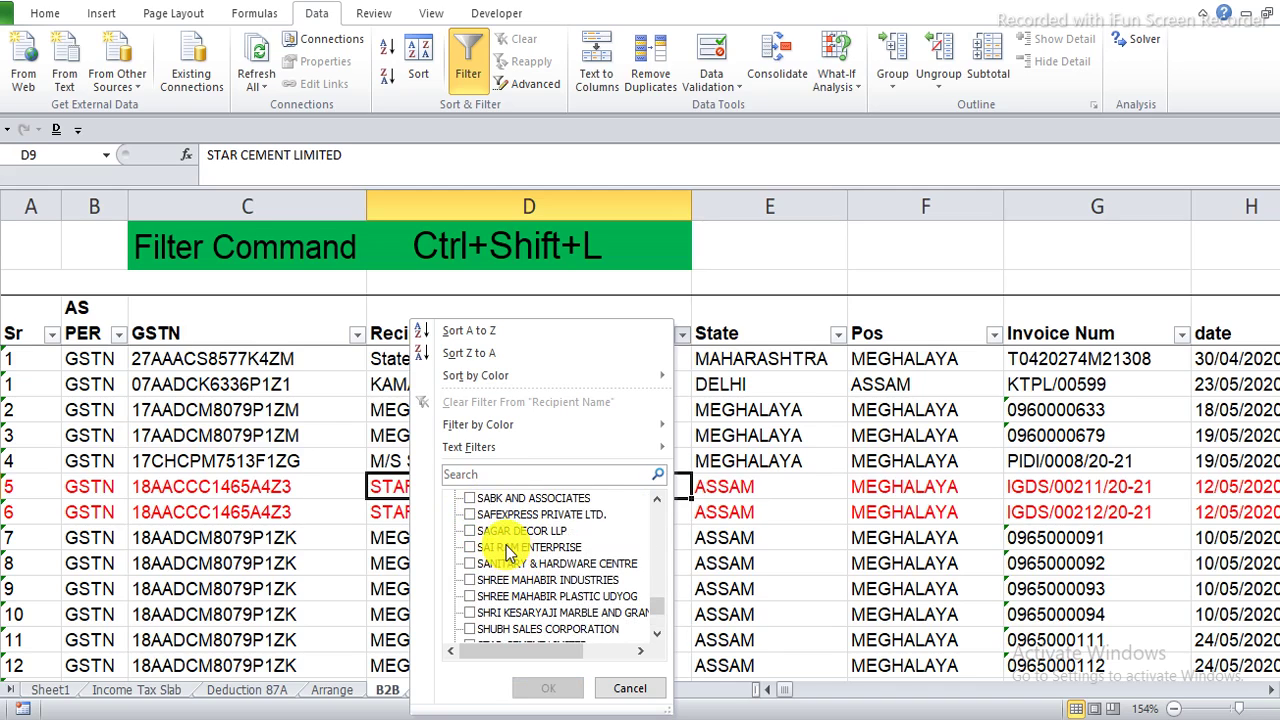
scroll(508, 553, up, 3)
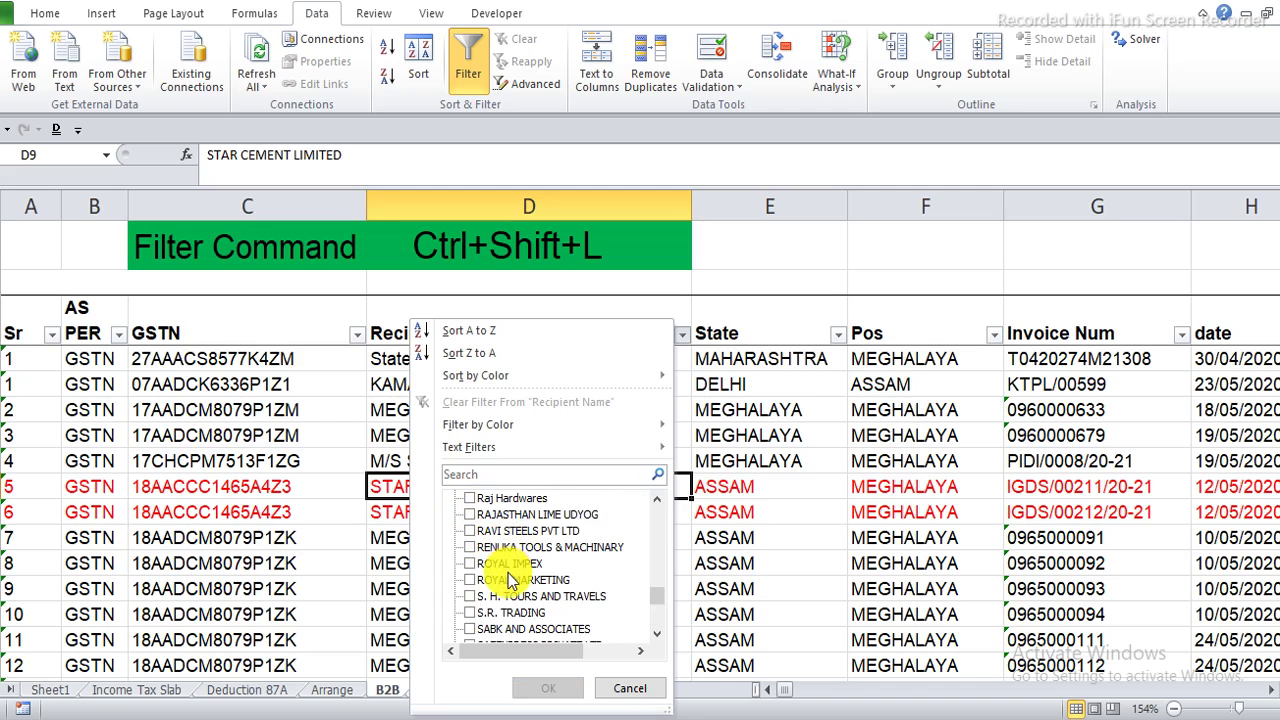
scroll(511, 582, down, 3)
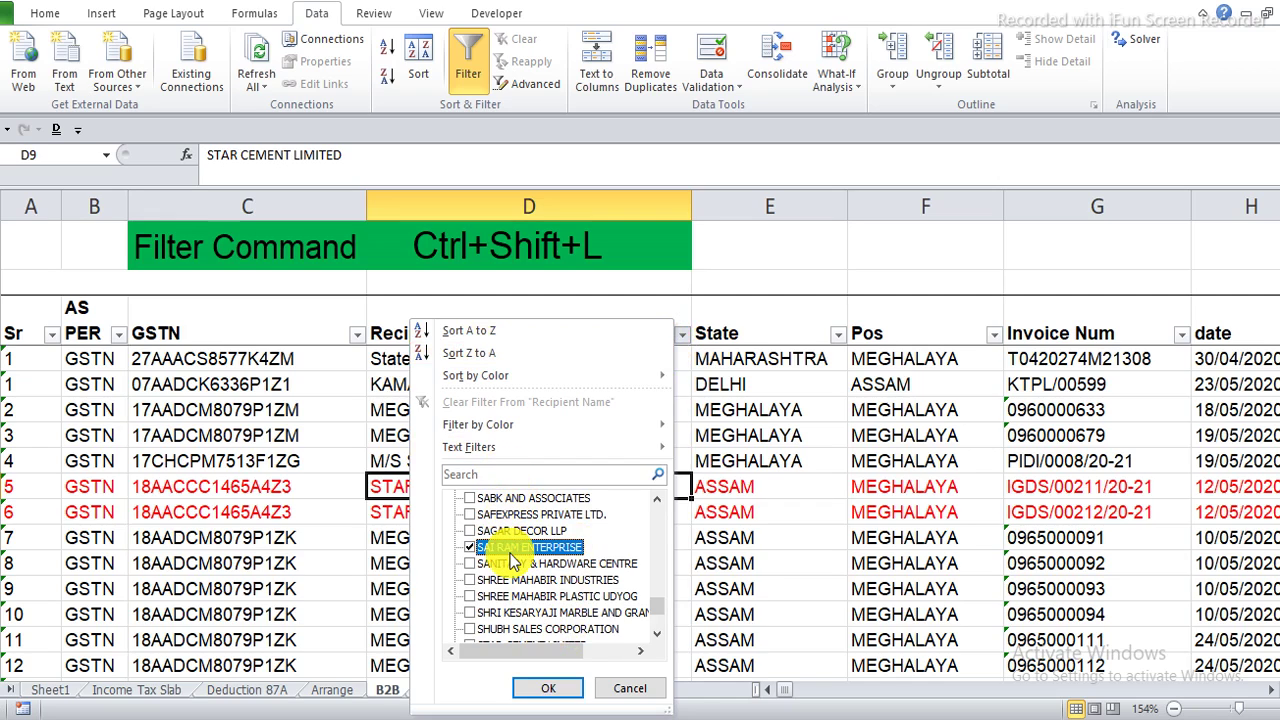
click(1008, 690)
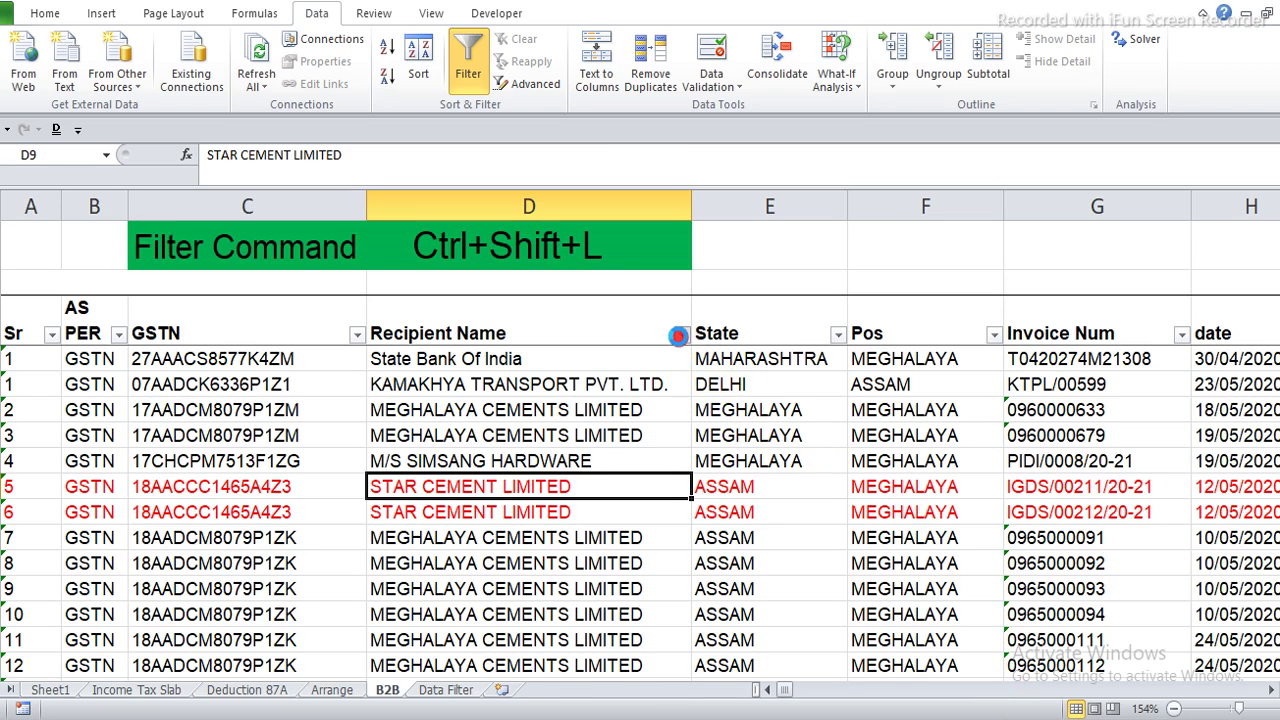
click(681, 333)
- Search the Recipient Name list and keep only STAR CEMENT LIMITED, showing 66 of 1070 records
click(469, 497)
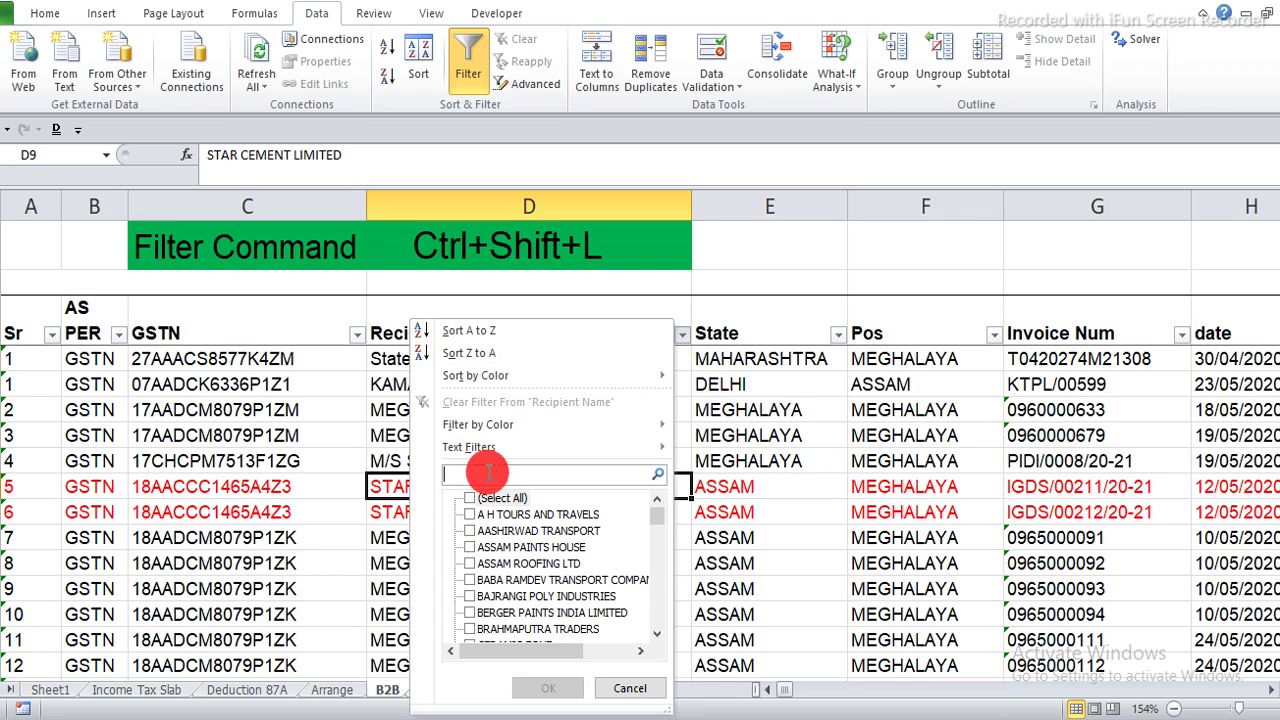
text(star)
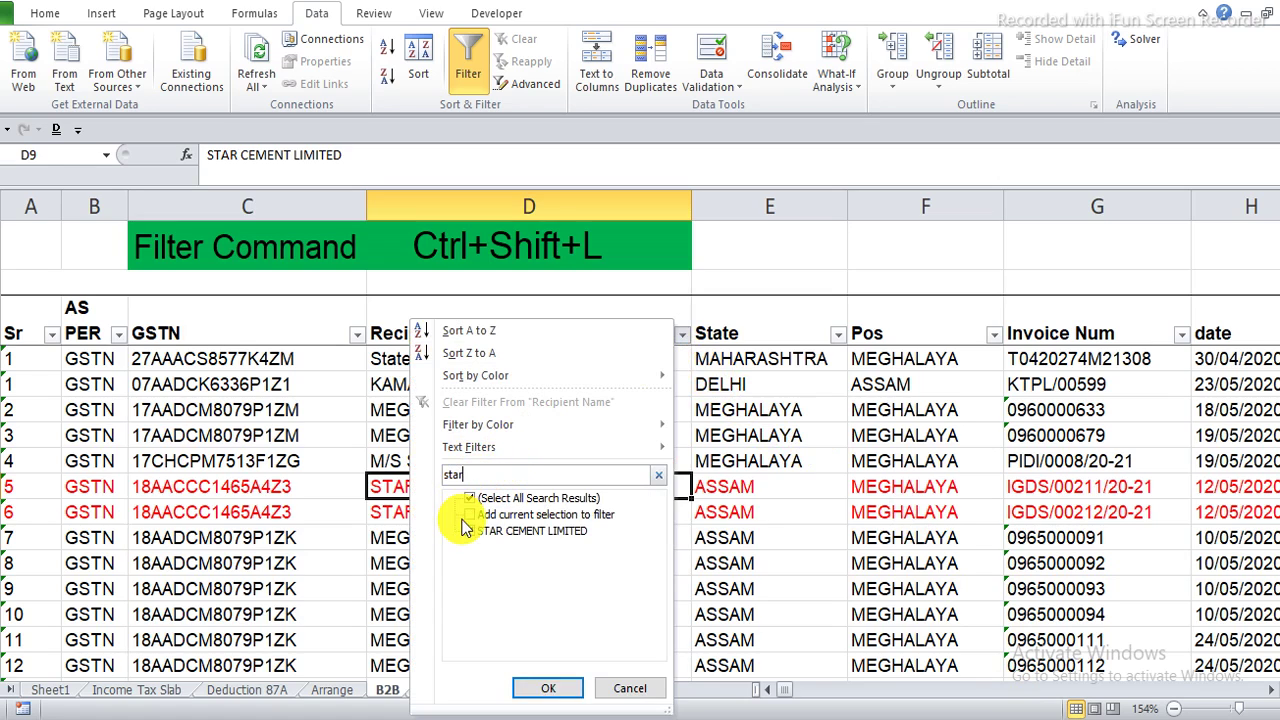
click(469, 531)
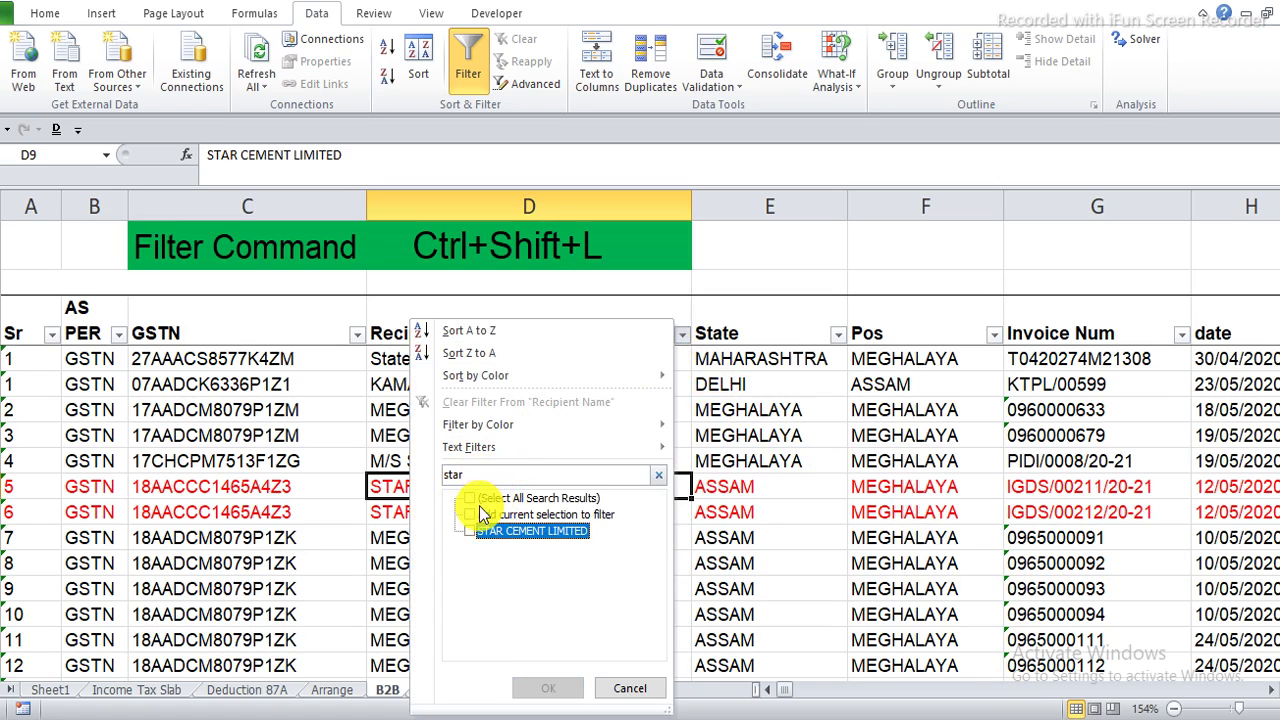
click(469, 531)
click(545, 686)
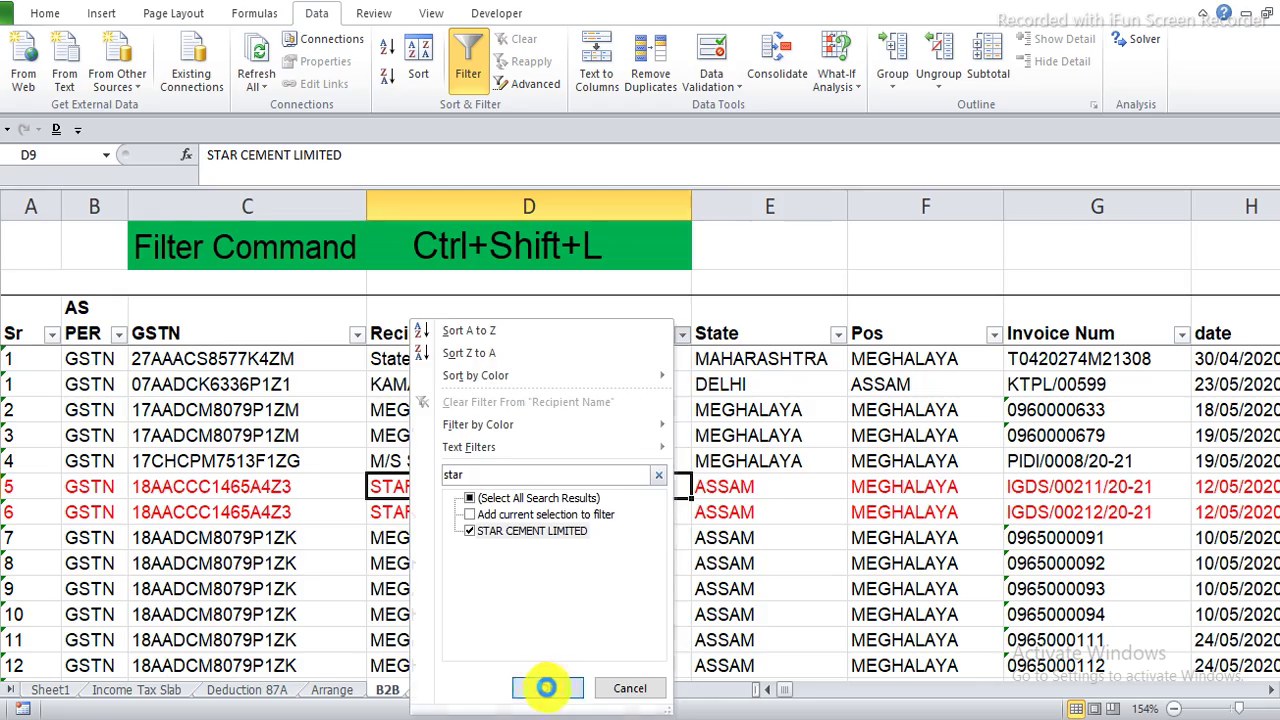
scroll(515, 450, down, 5)
- Scroll through and inspect the filtered STAR CEMENT LIMITED rows
scroll(513, 432, down, 5)
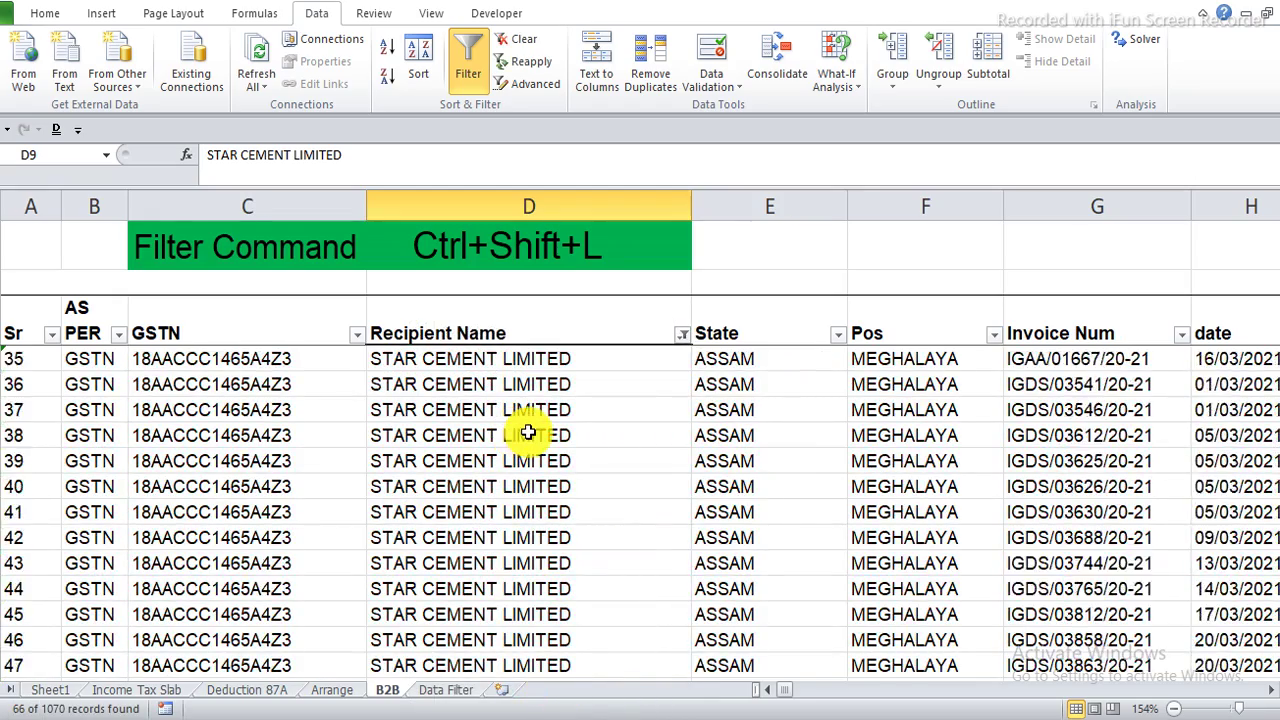
scroll(528, 423, down, 10)
scroll(528, 423, up, 10)
scroll(530, 420, up, 5)
scroll(538, 413, up, 10)
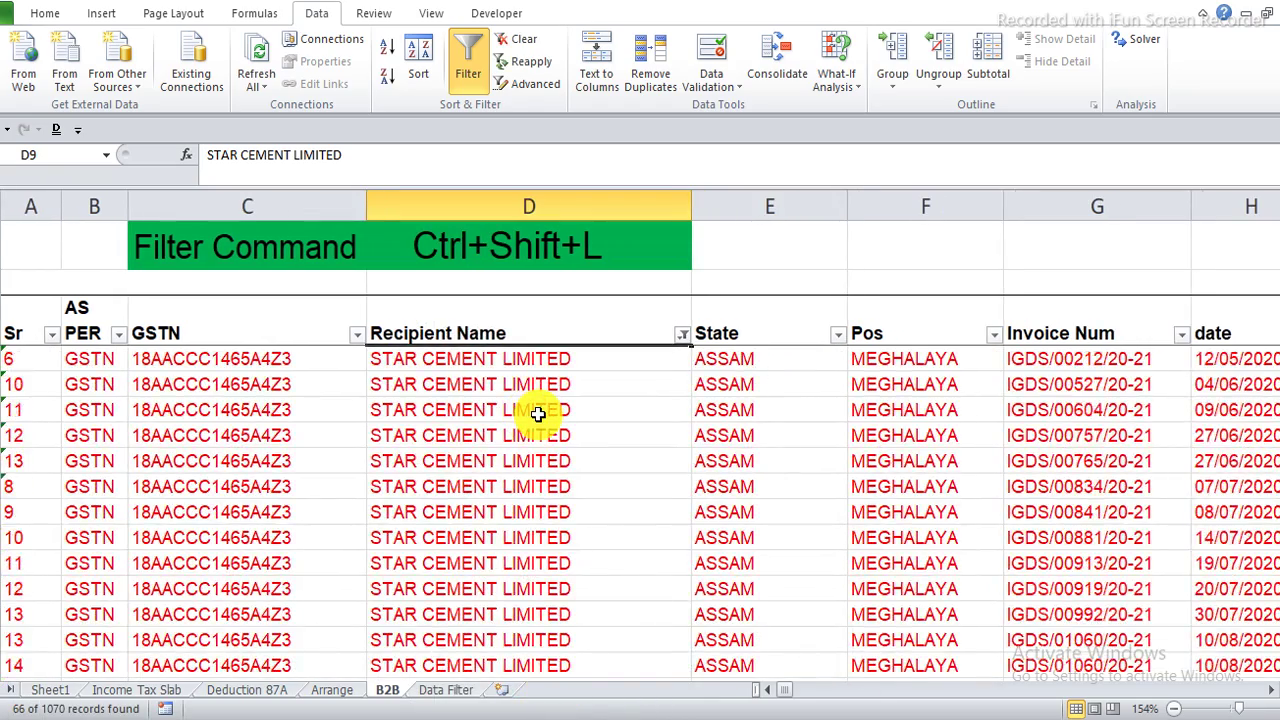
scroll(546, 423, up, 2)
click(546, 435)
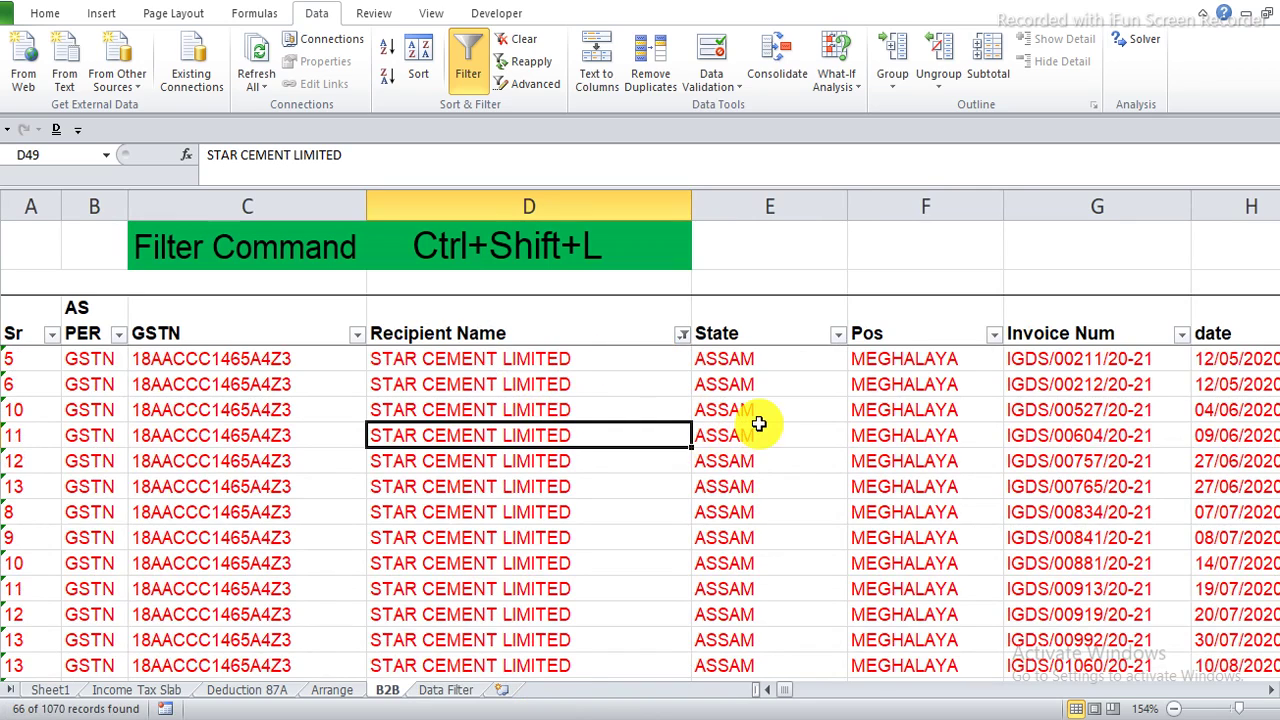
click(888, 405)
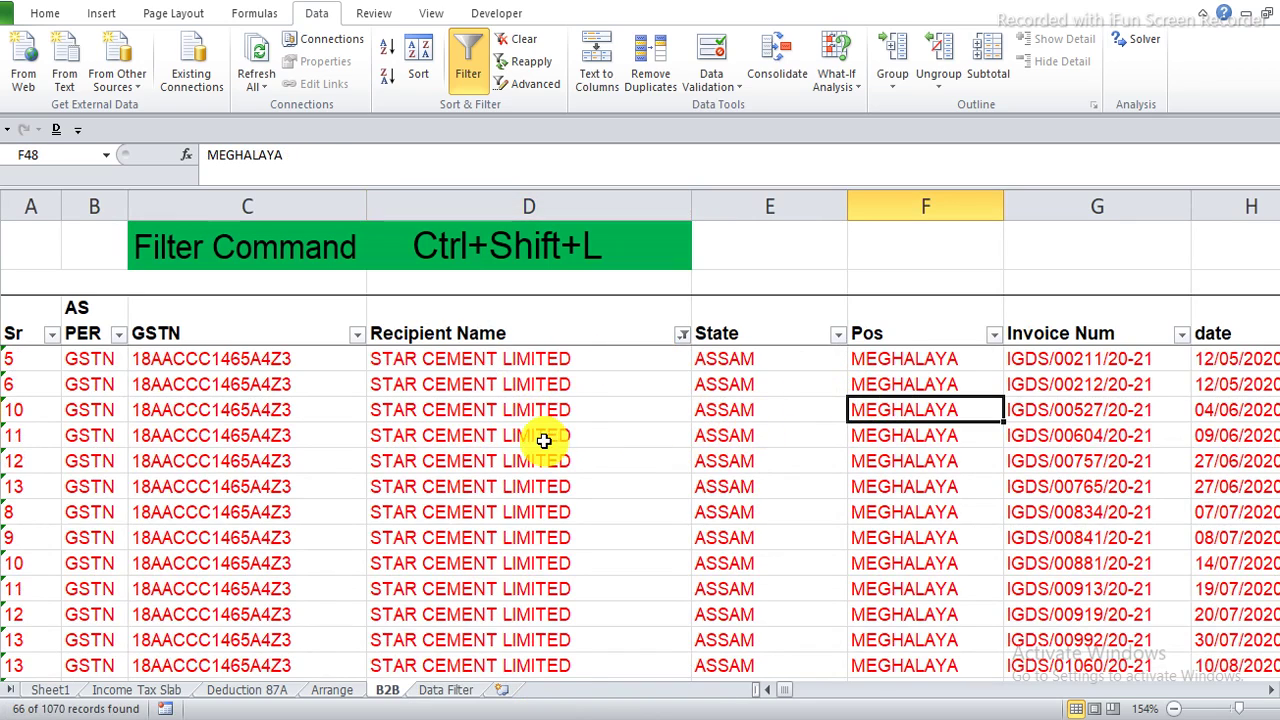
click(457, 412)
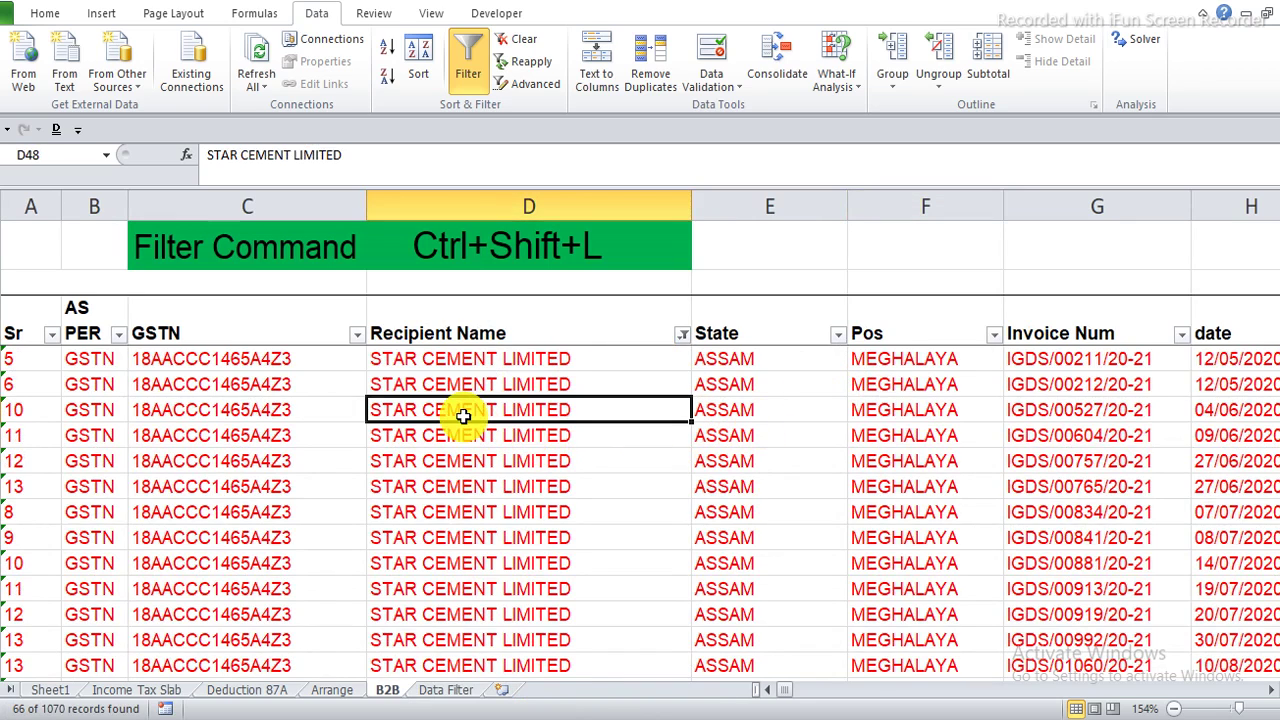
- Tick (Select All) in the Recipient Name filter so every recipient shows again
click(682, 334)
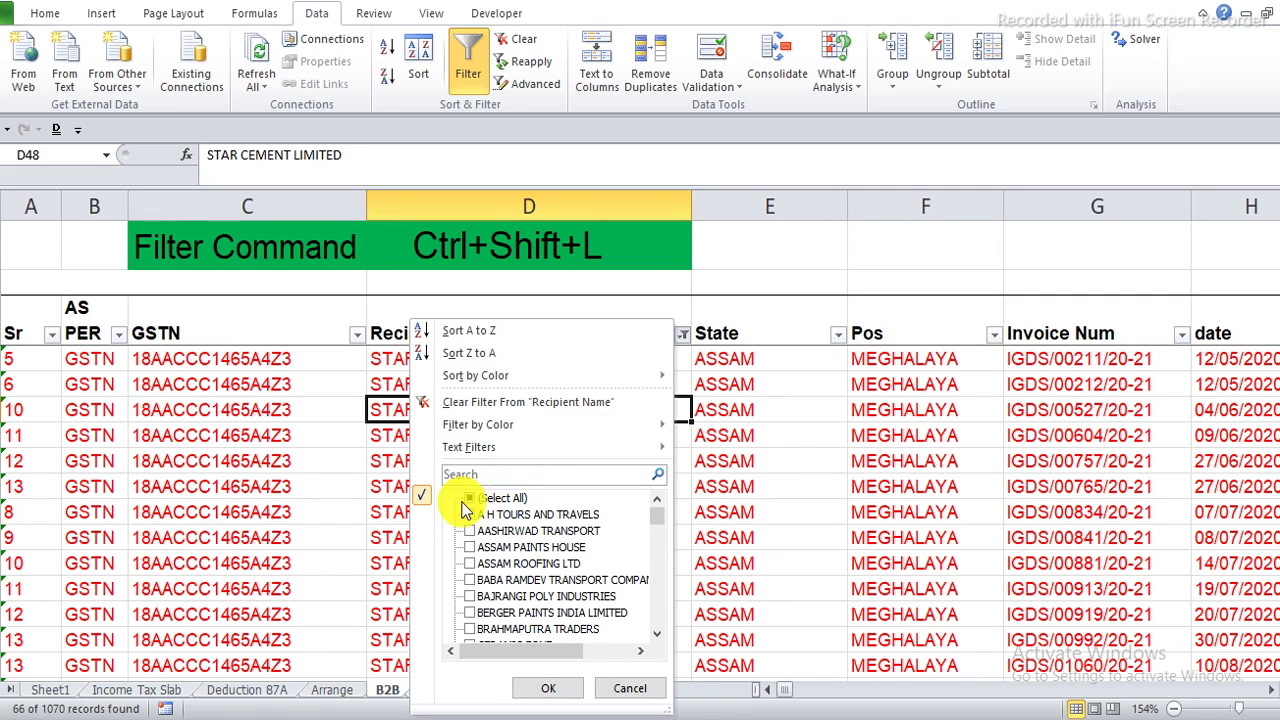
click(501, 498)
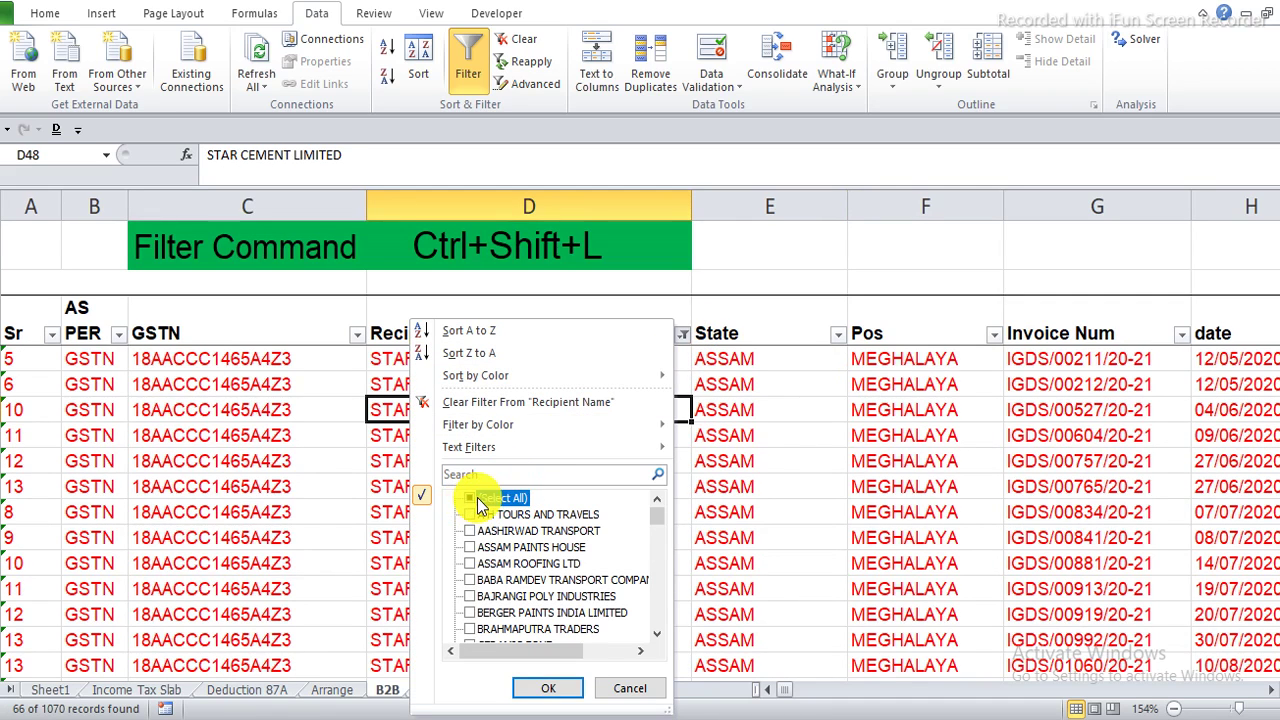
click(538, 687)
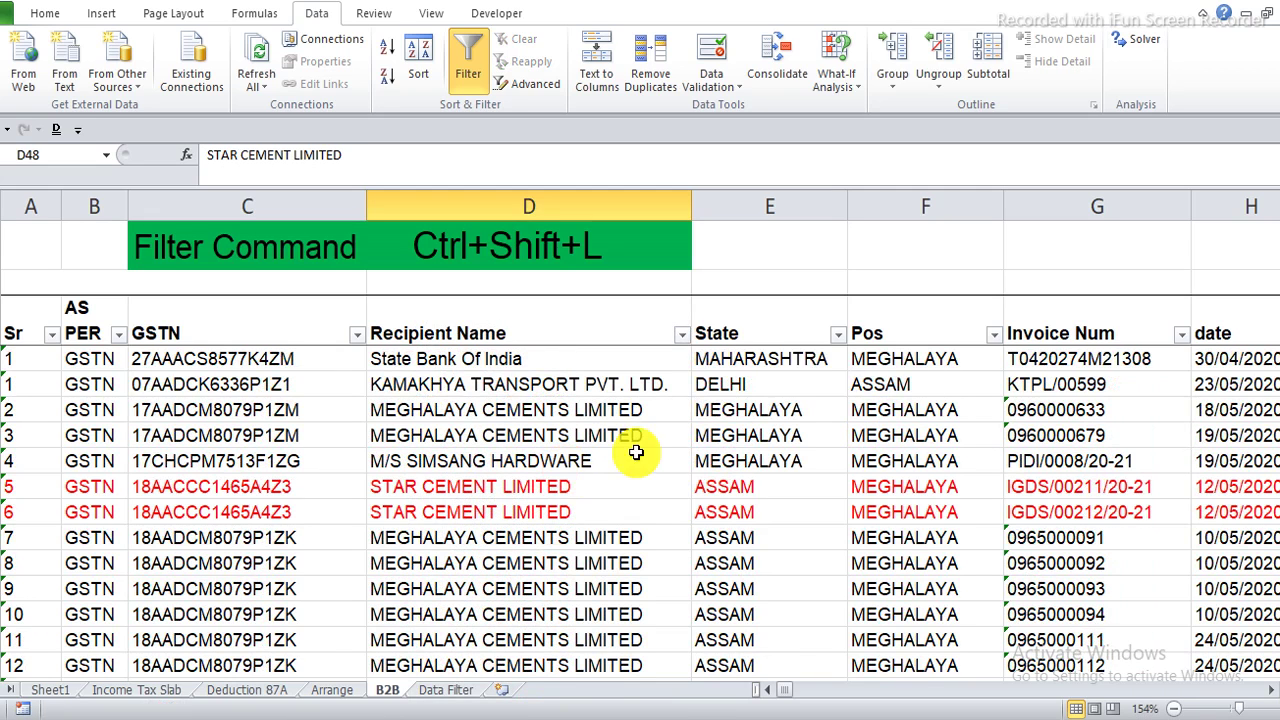
click(908, 358)
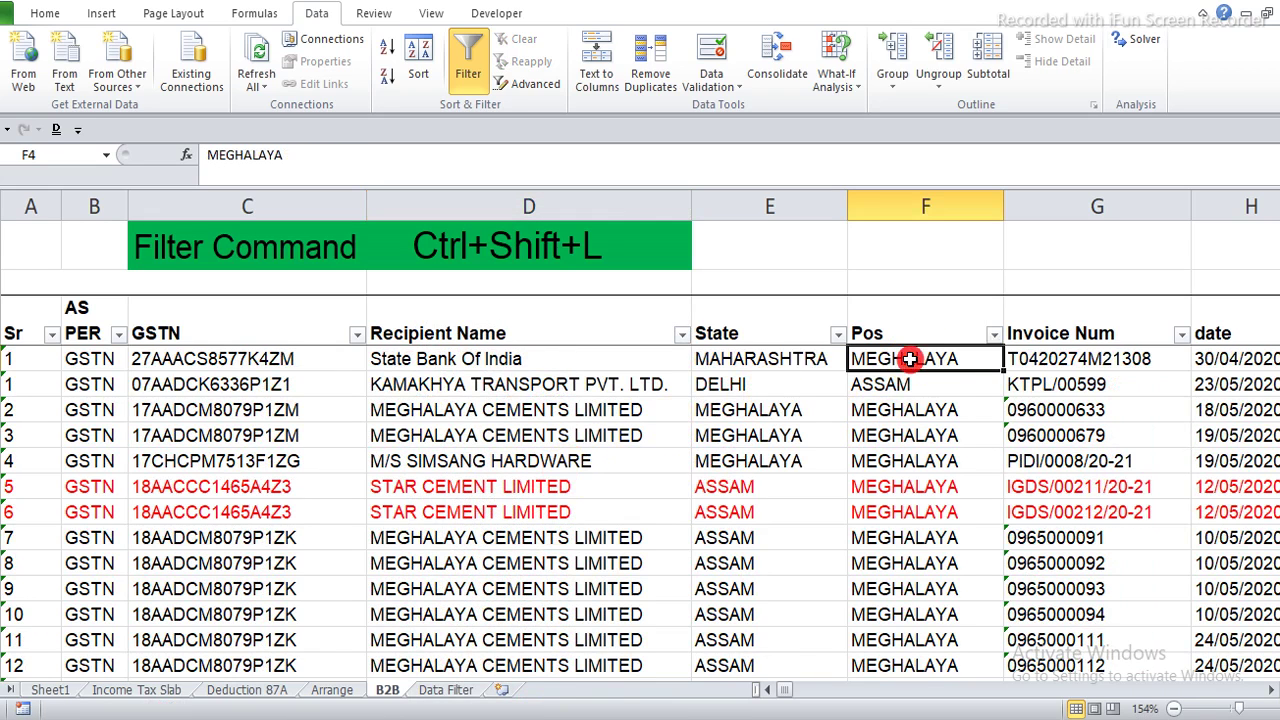
click(780, 358)
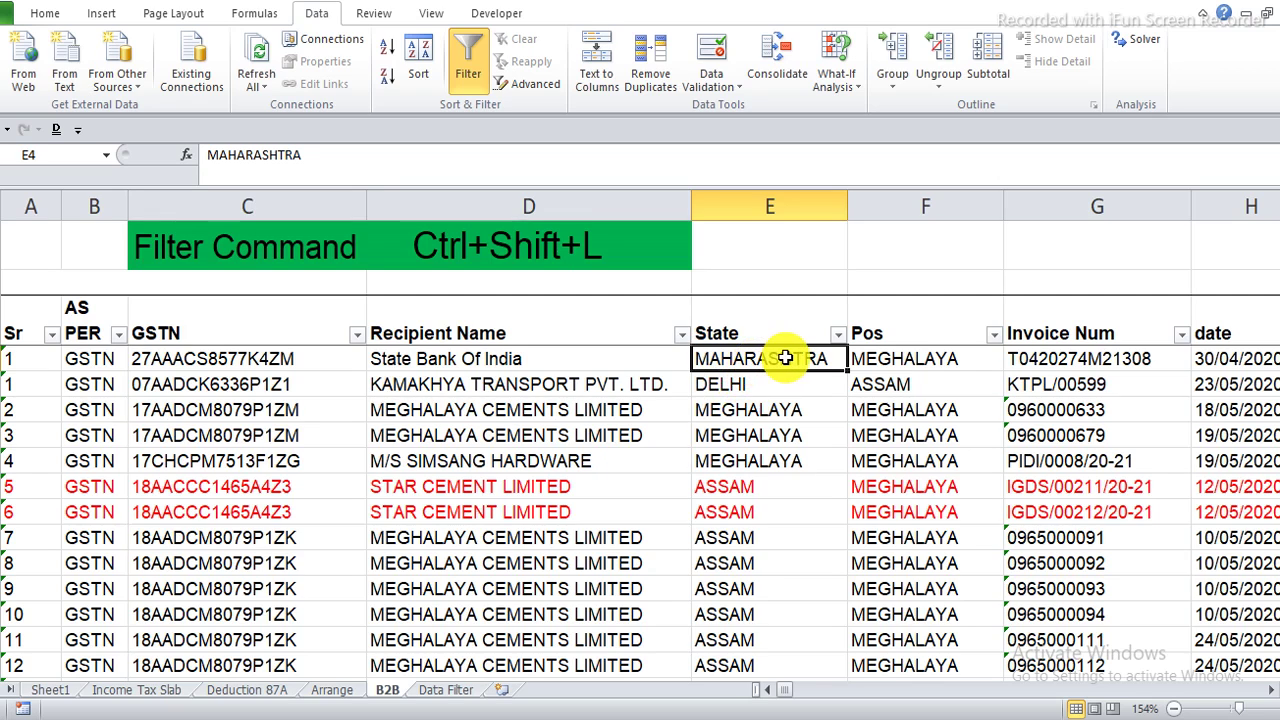
- Filter the State column to MAHARASHTRA only, leaving 27 of 1070 records with Pos MEGHALAYA
click(838, 334)
click(627, 499)
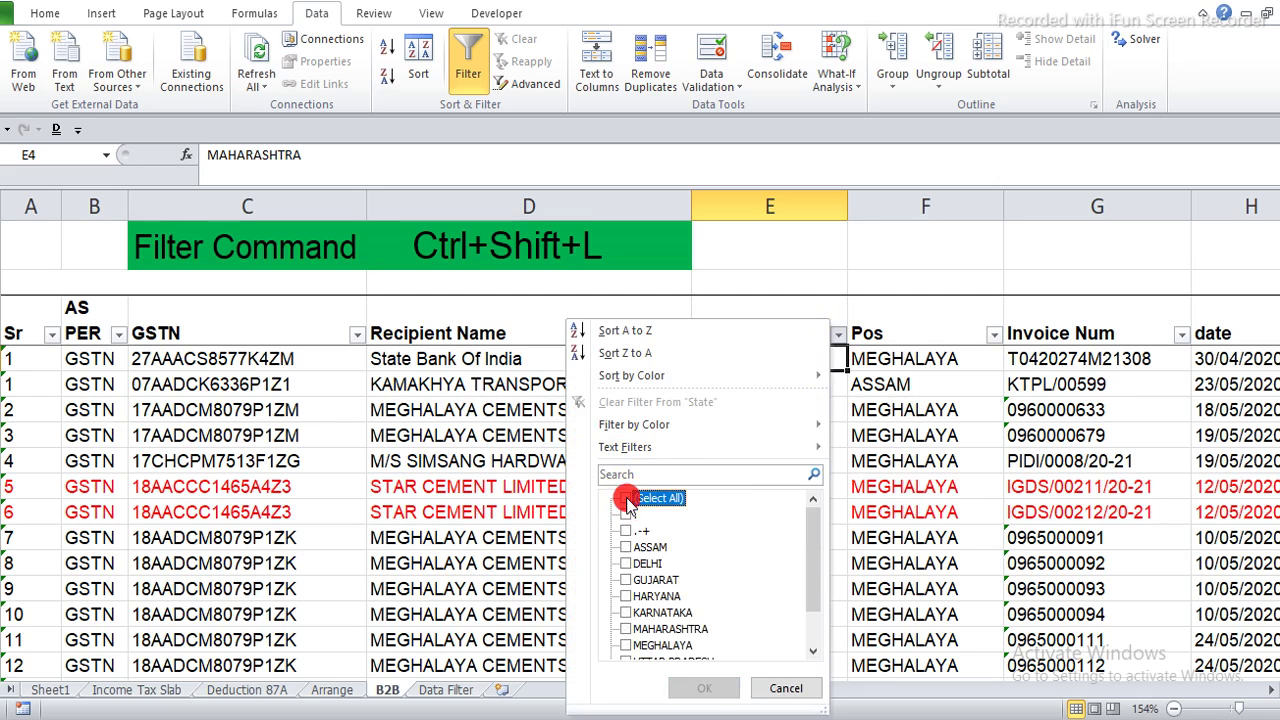
click(625, 630)
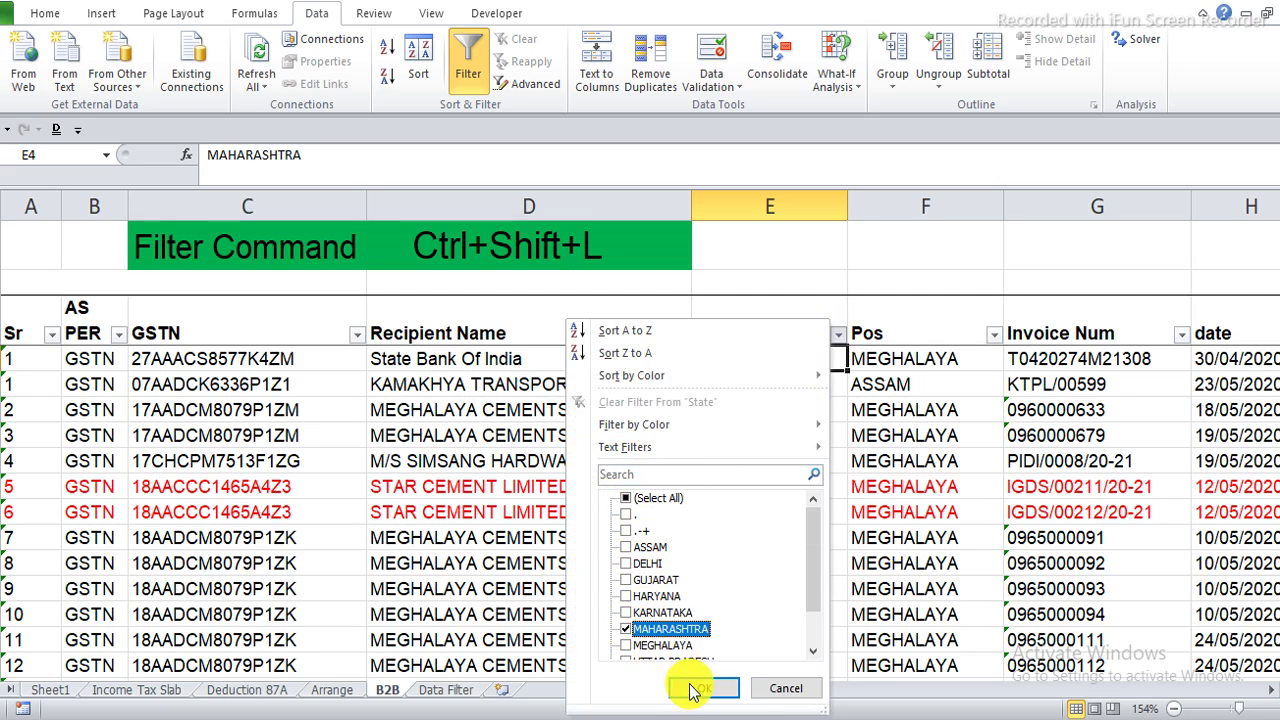
click(704, 688)
scroll(751, 429, down, 4)
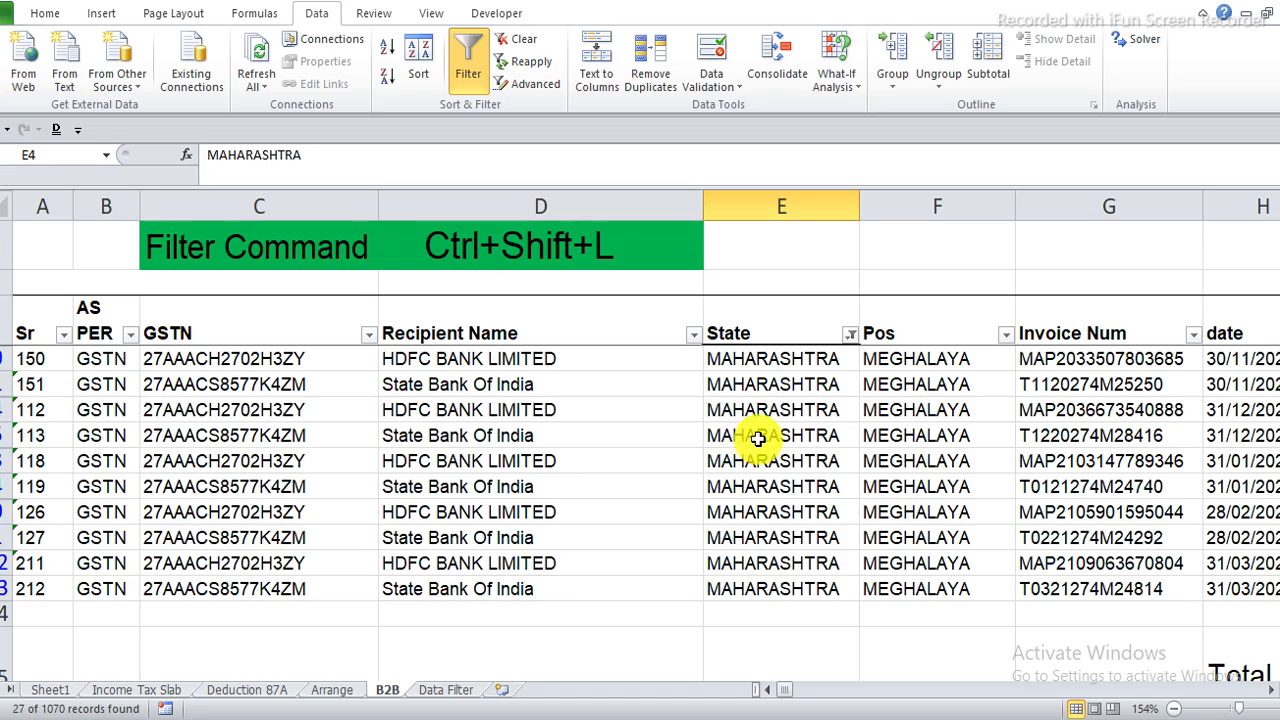
scroll(751, 417, down, 5)
scroll(749, 414, up, 9)
click(925, 365)
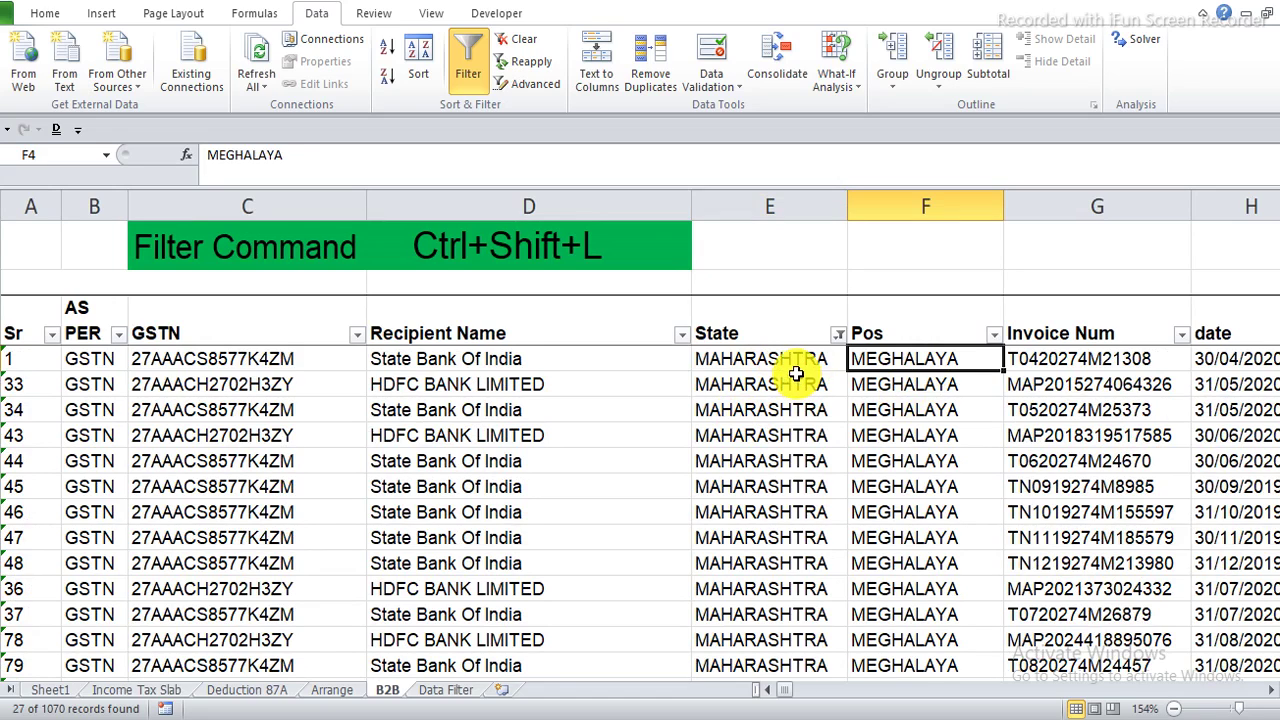
click(787, 360)
- Select the Recipient Name header and switch filtering off with Ctrl+Shift+L
click(447, 265)
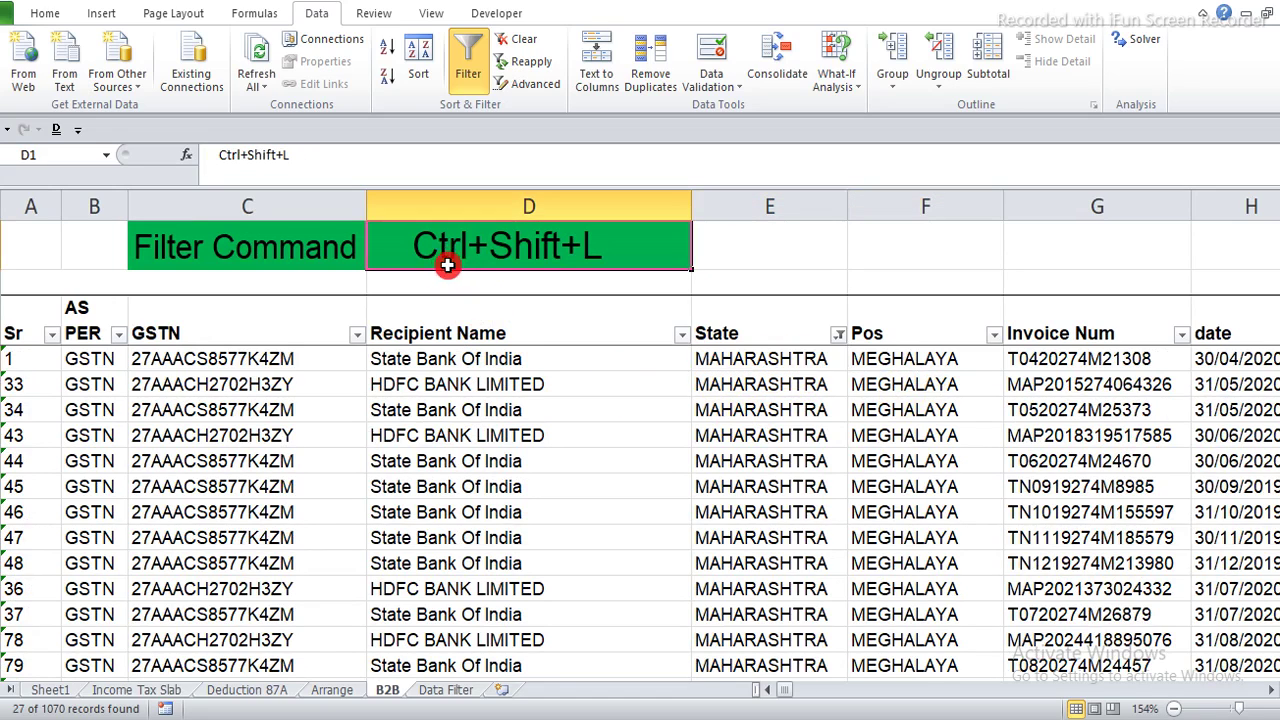
click(589, 340)
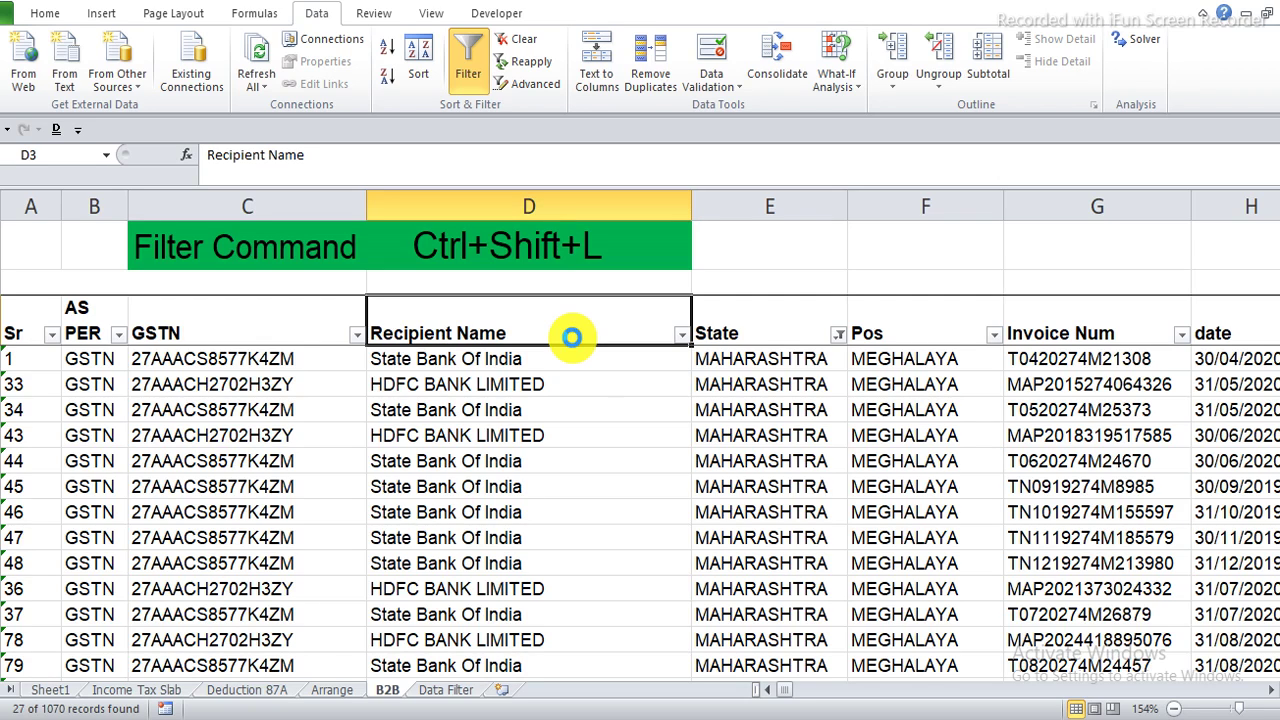
key(ctrl+shift+l)
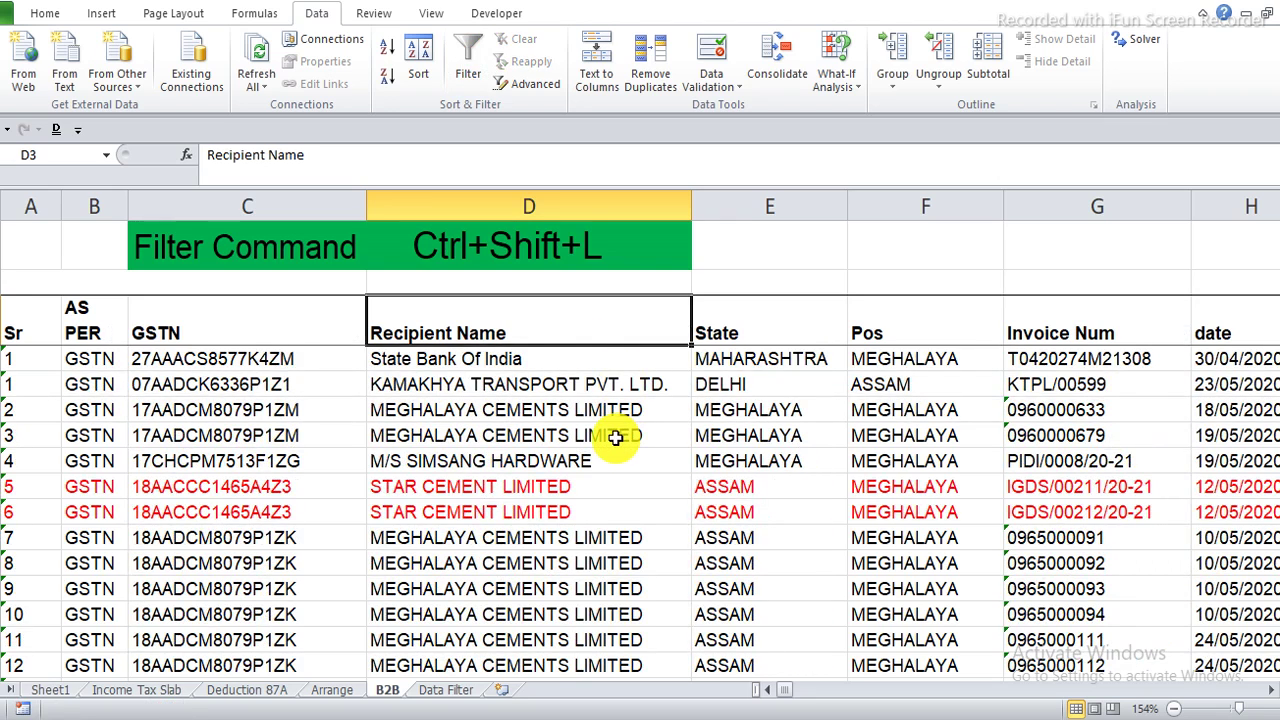
- Check the GSTN and Recipient Name headers, then go from the Home ribbon back to Data
click(280, 333)
click(423, 331)
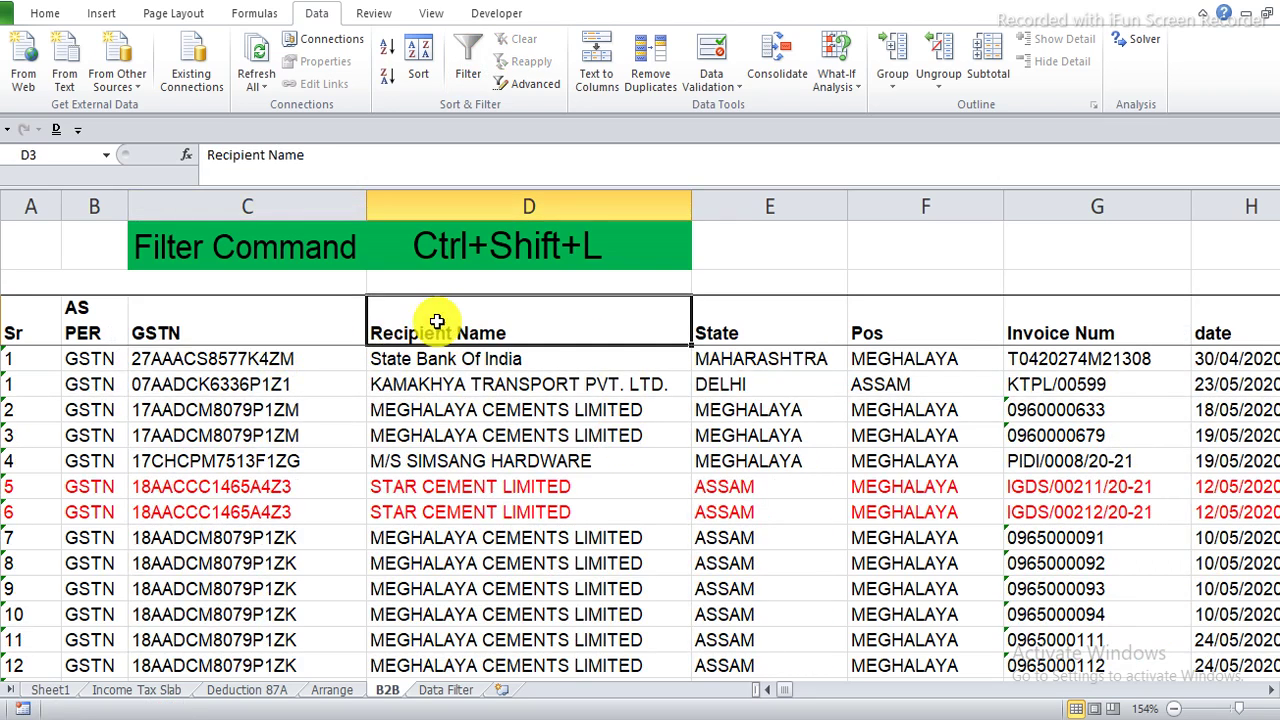
click(300, 313)
click(427, 315)
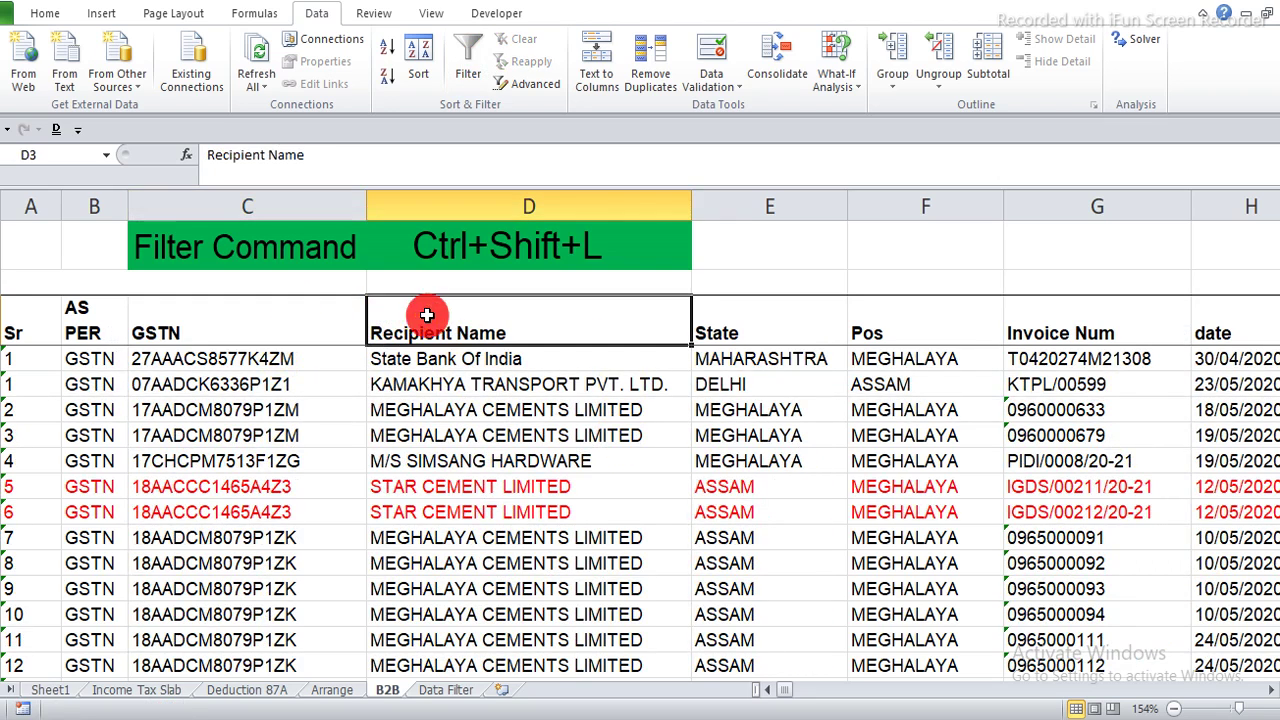
click(42, 16)
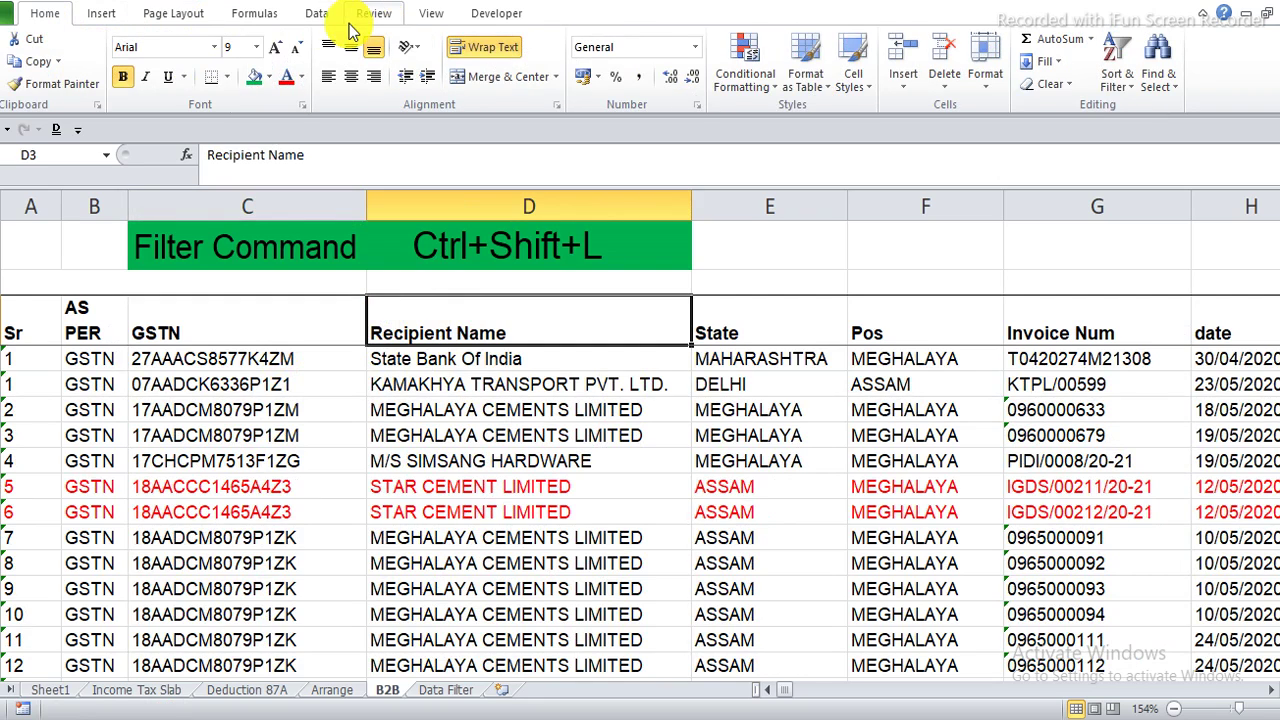
click(318, 16)
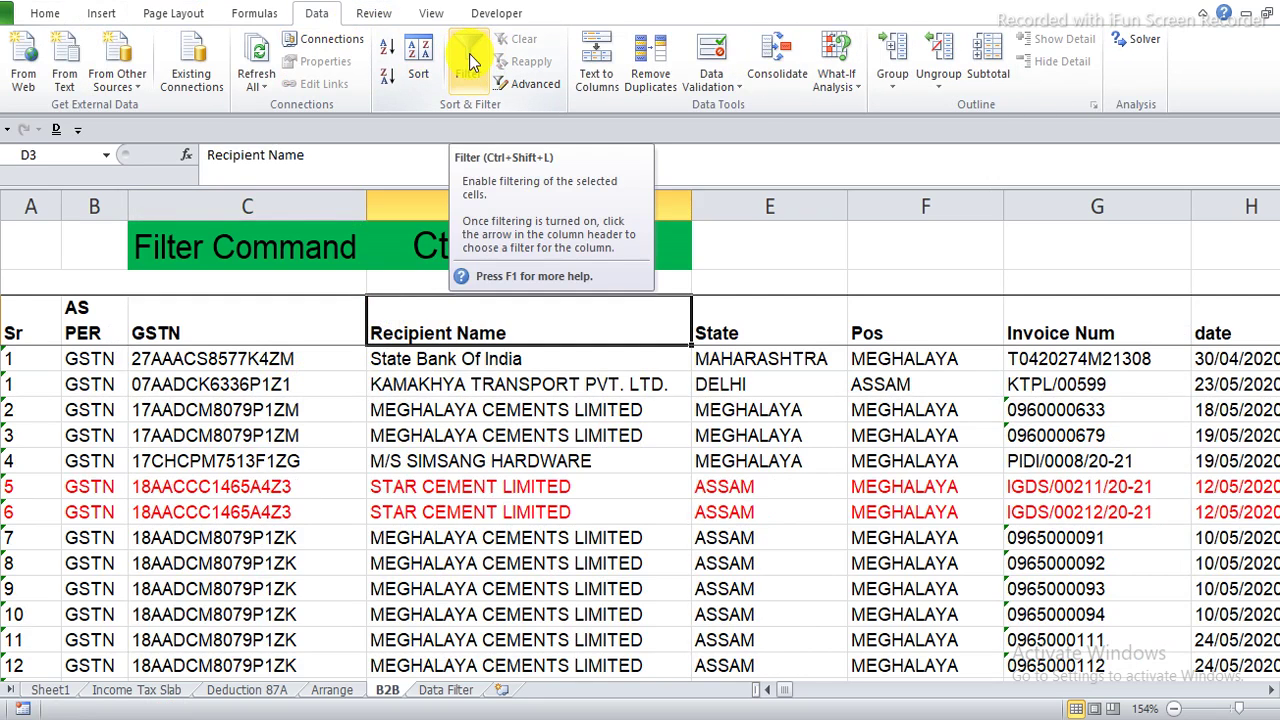
- Switch AutoFilter back on with the Data ribbon's Filter button, keeping all rows visible
scroll(470, 63, up, 2)
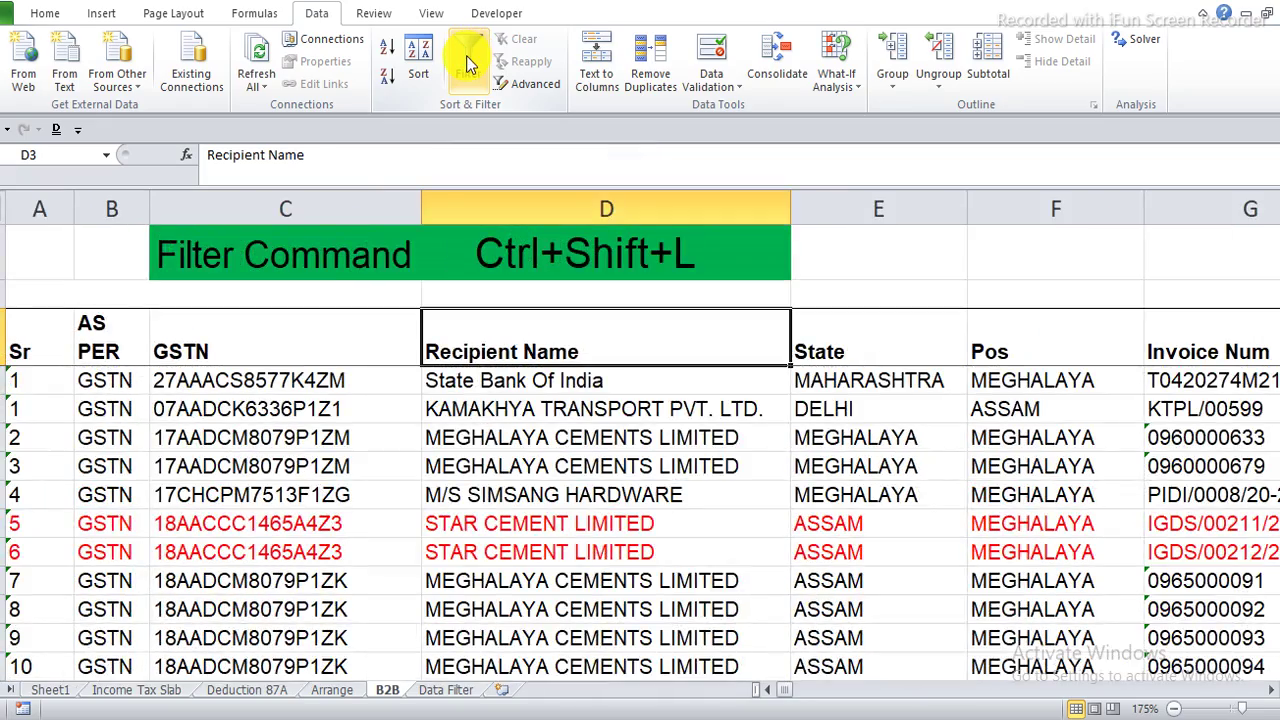
scroll(475, 65, down, 2)
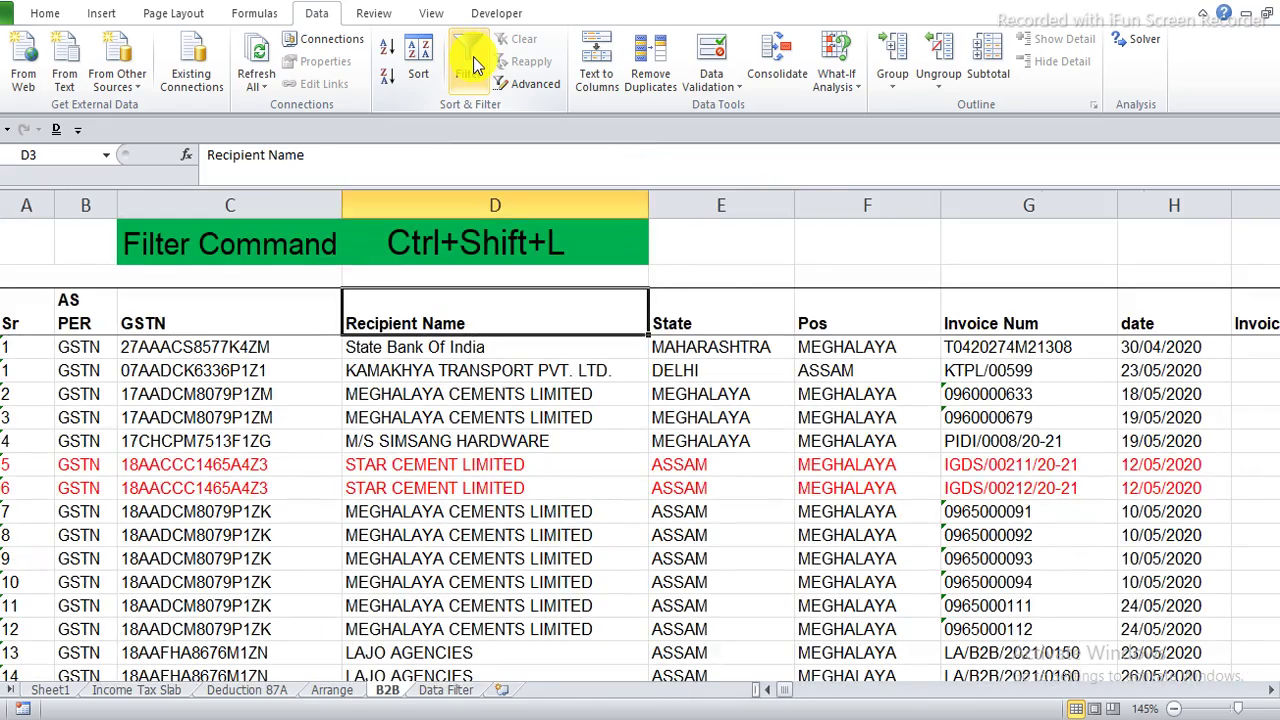
click(475, 65)
scroll(475, 65, up, 1)
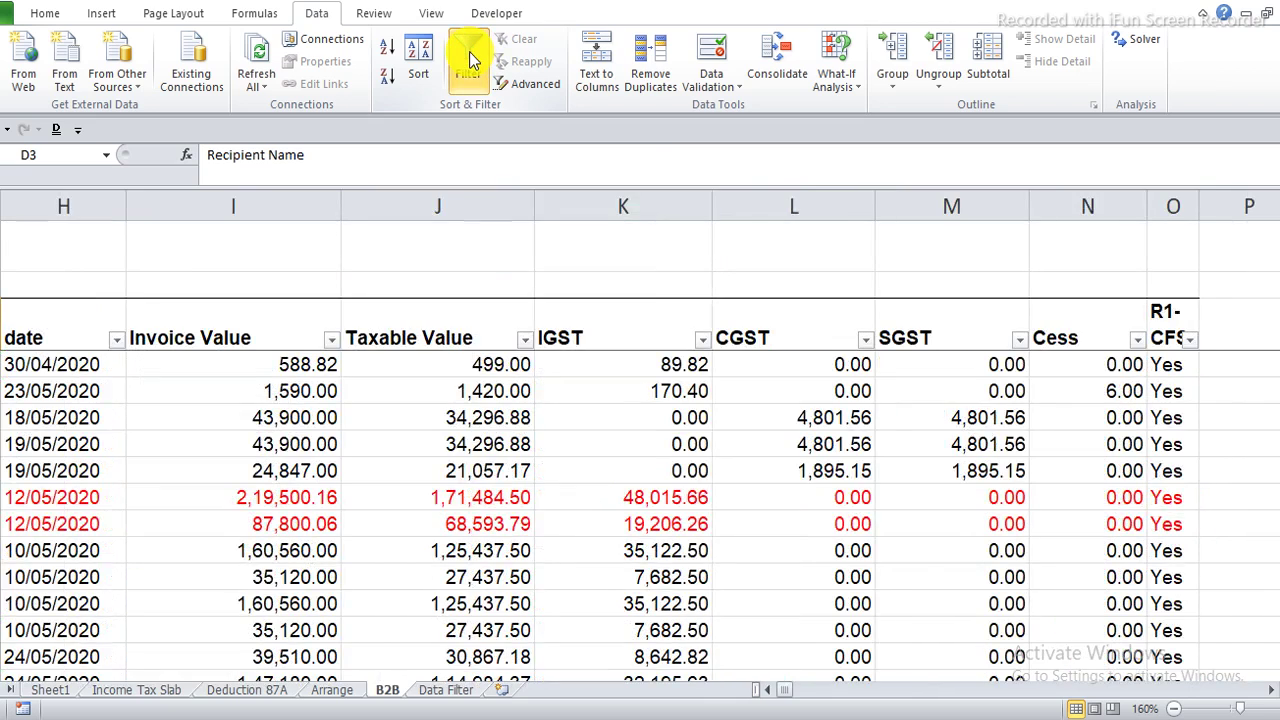
click(437, 322)
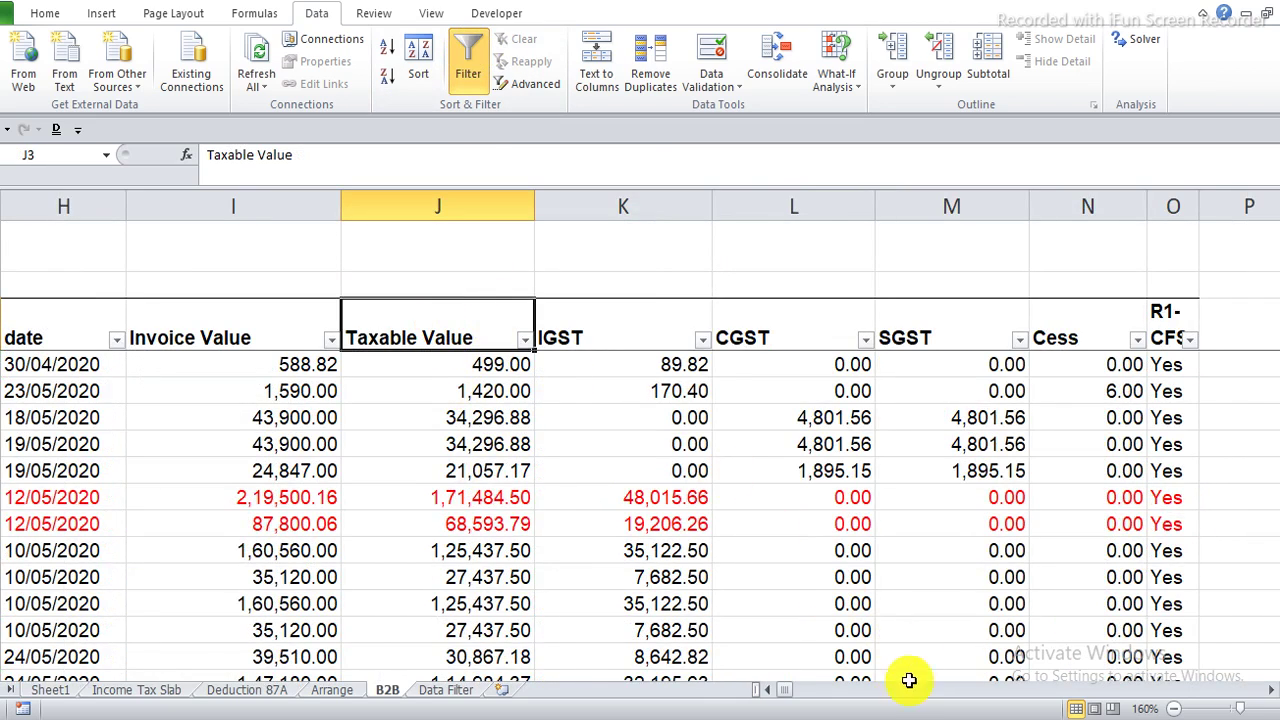
drag(792, 690, 749, 688)
- Filter the Pos column to ASSAM only by unchecking MEGHALAYA, leaving 6 of 1070 records
click(506, 416)
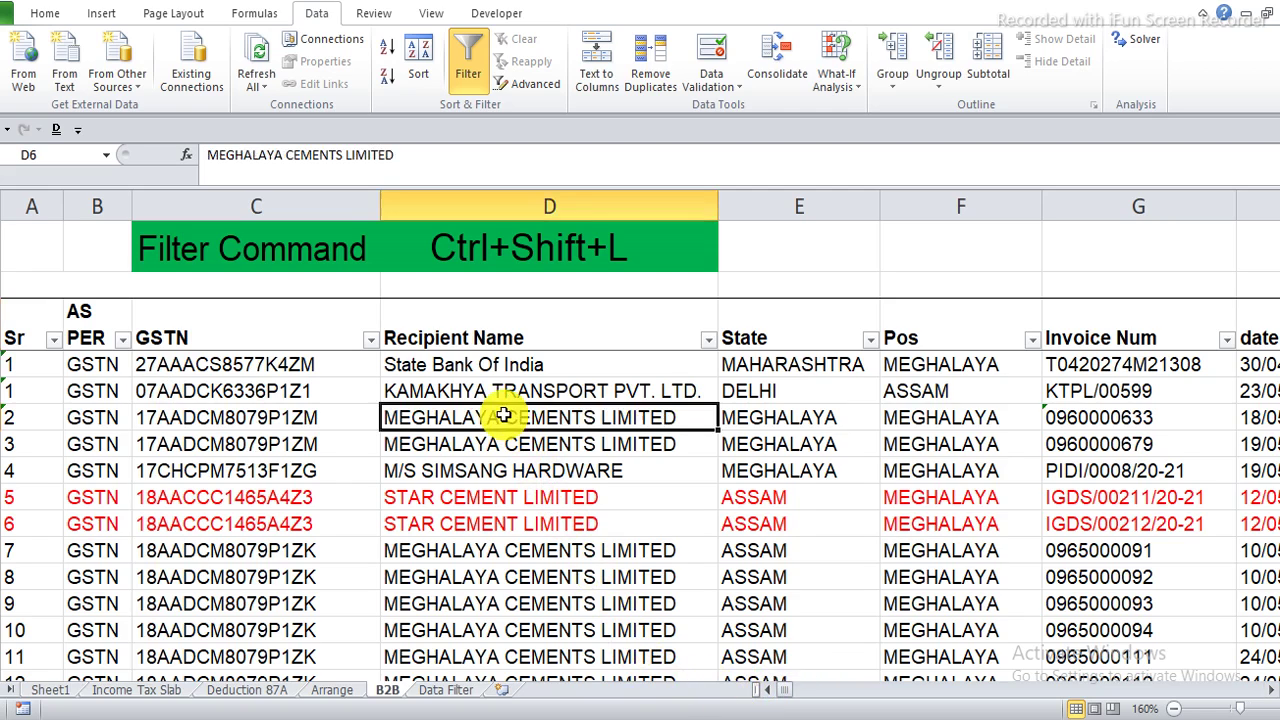
click(914, 365)
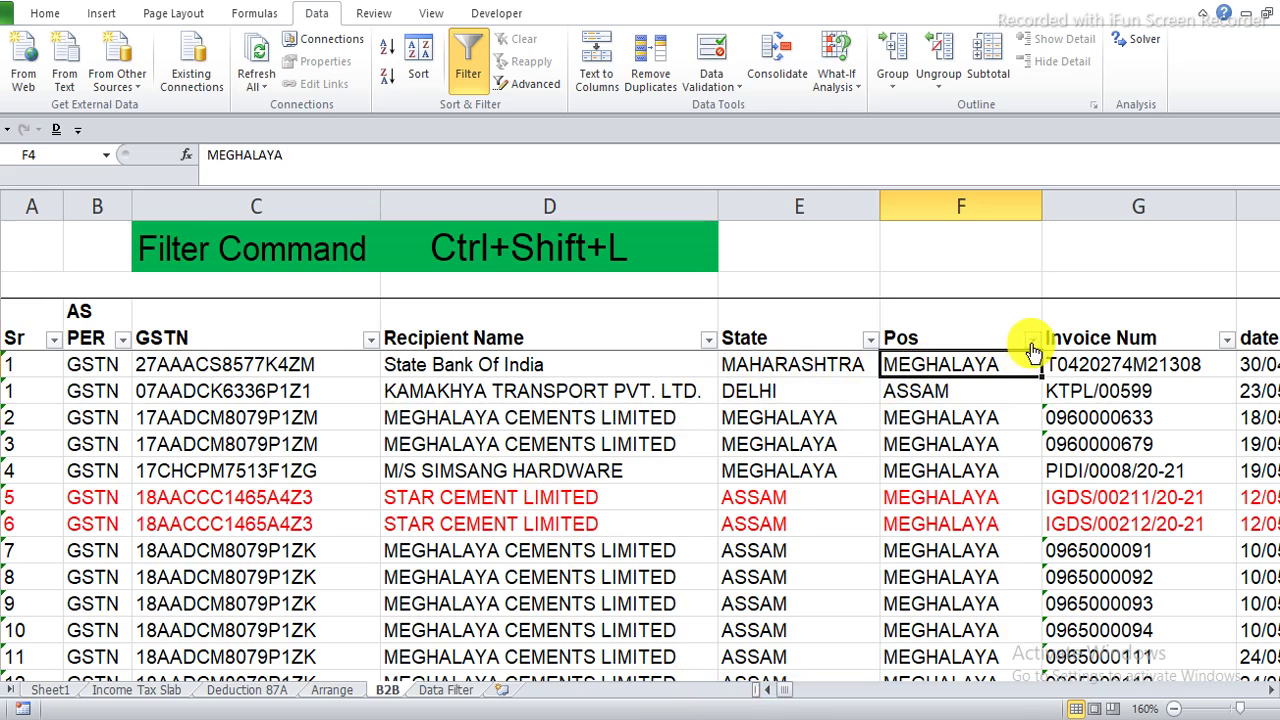
click(1032, 340)
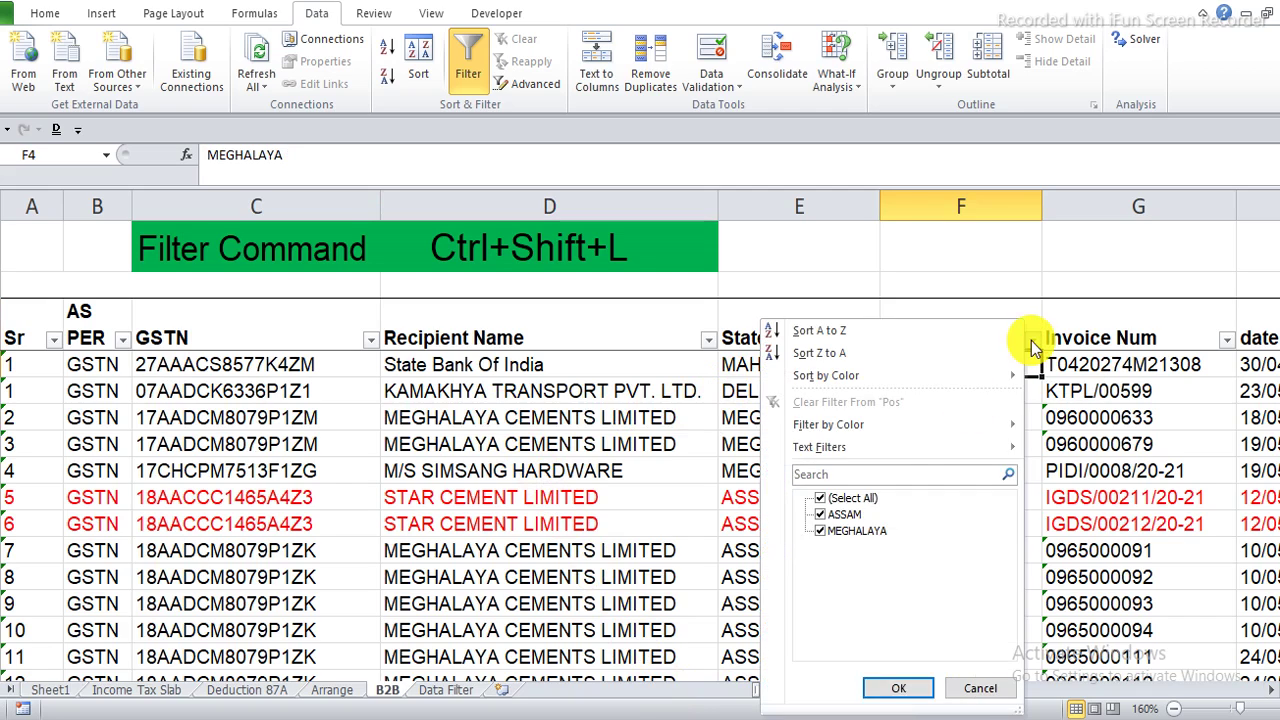
click(820, 499)
click(821, 515)
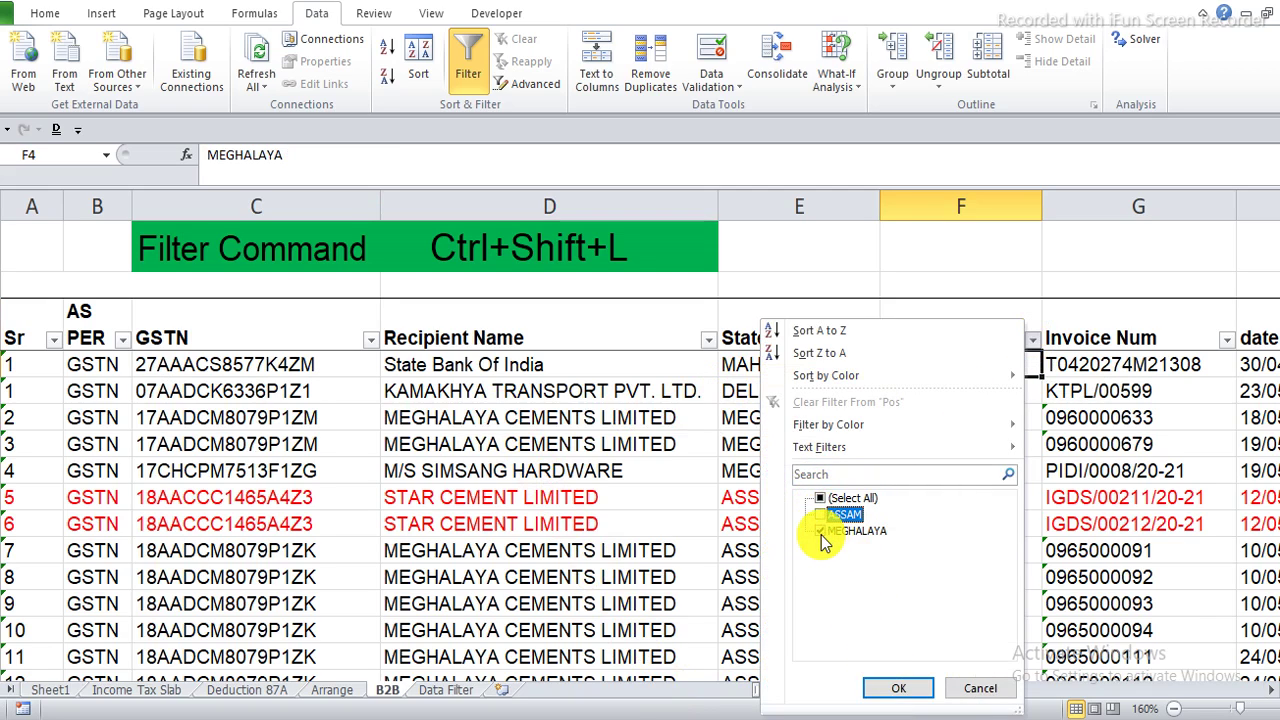
click(820, 531)
click(818, 516)
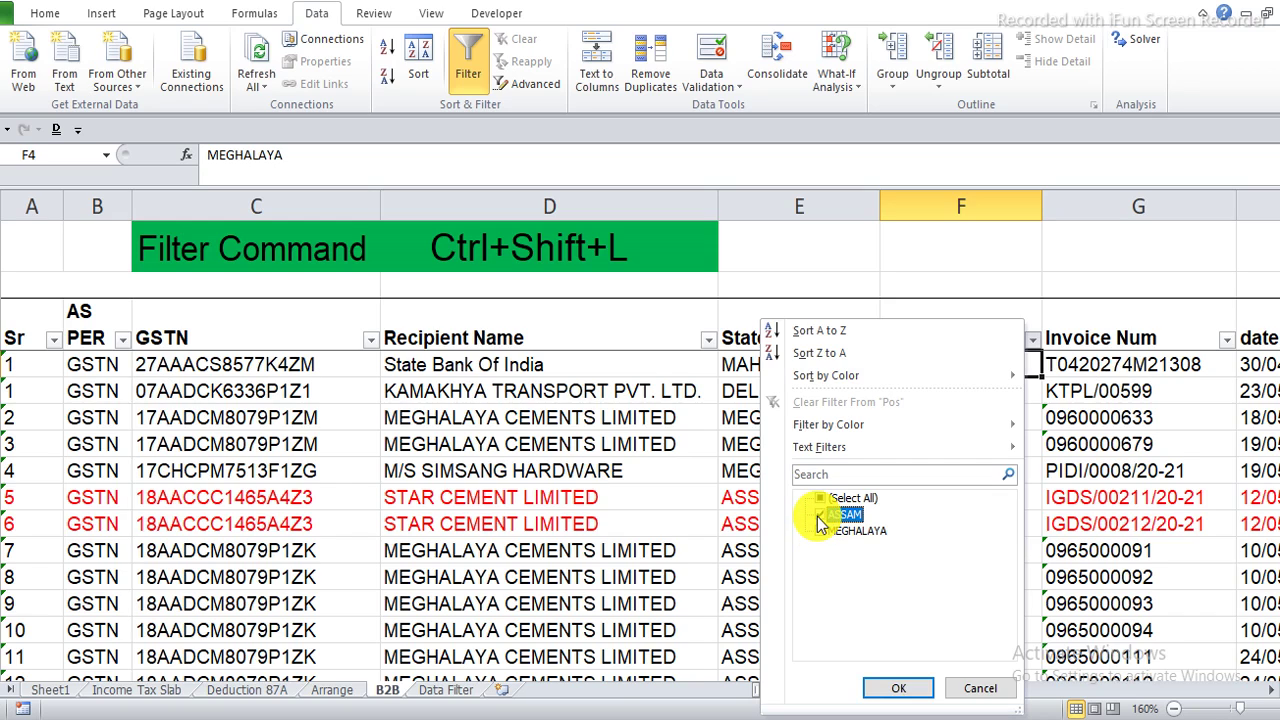
click(820, 499)
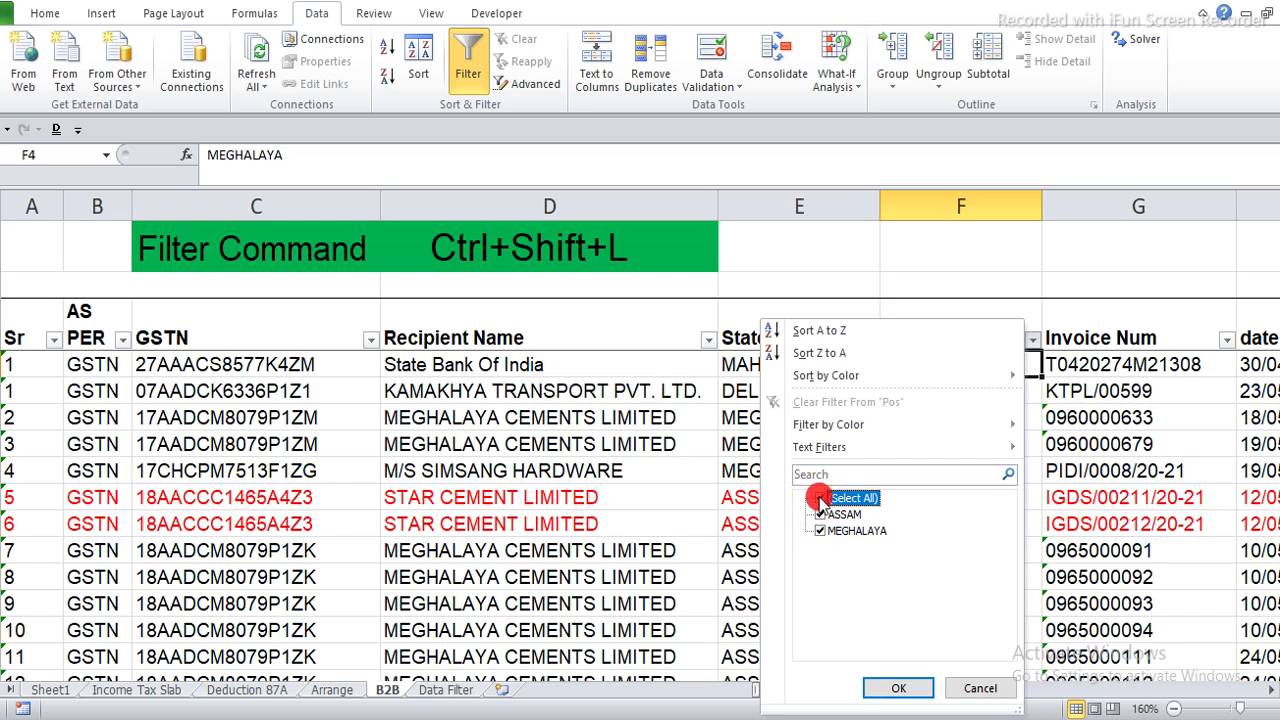
click(820, 514)
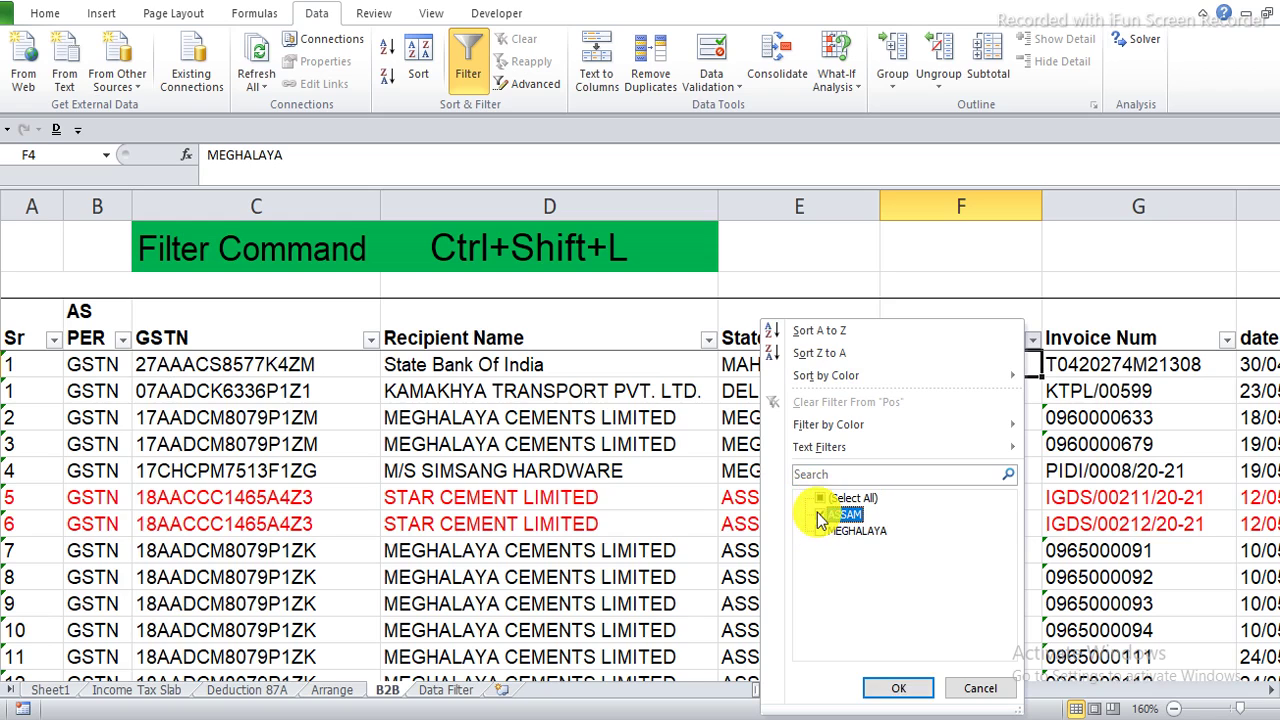
click(895, 686)
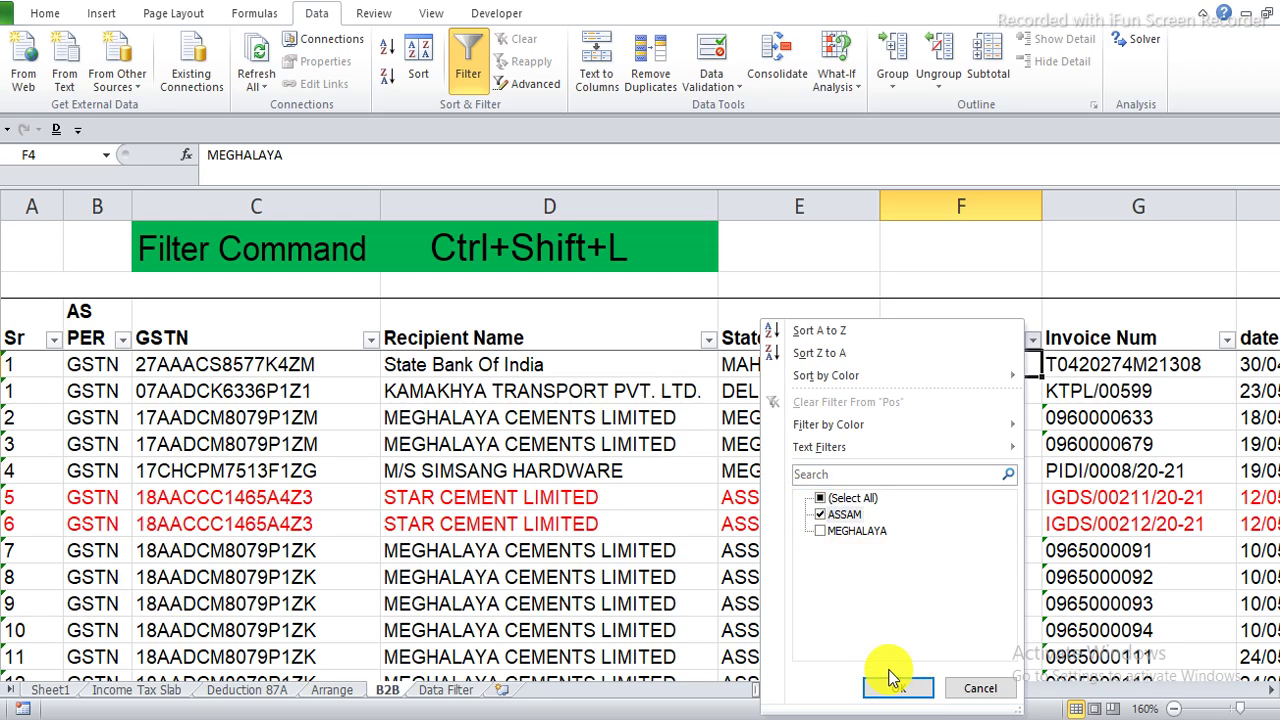
click(895, 684)
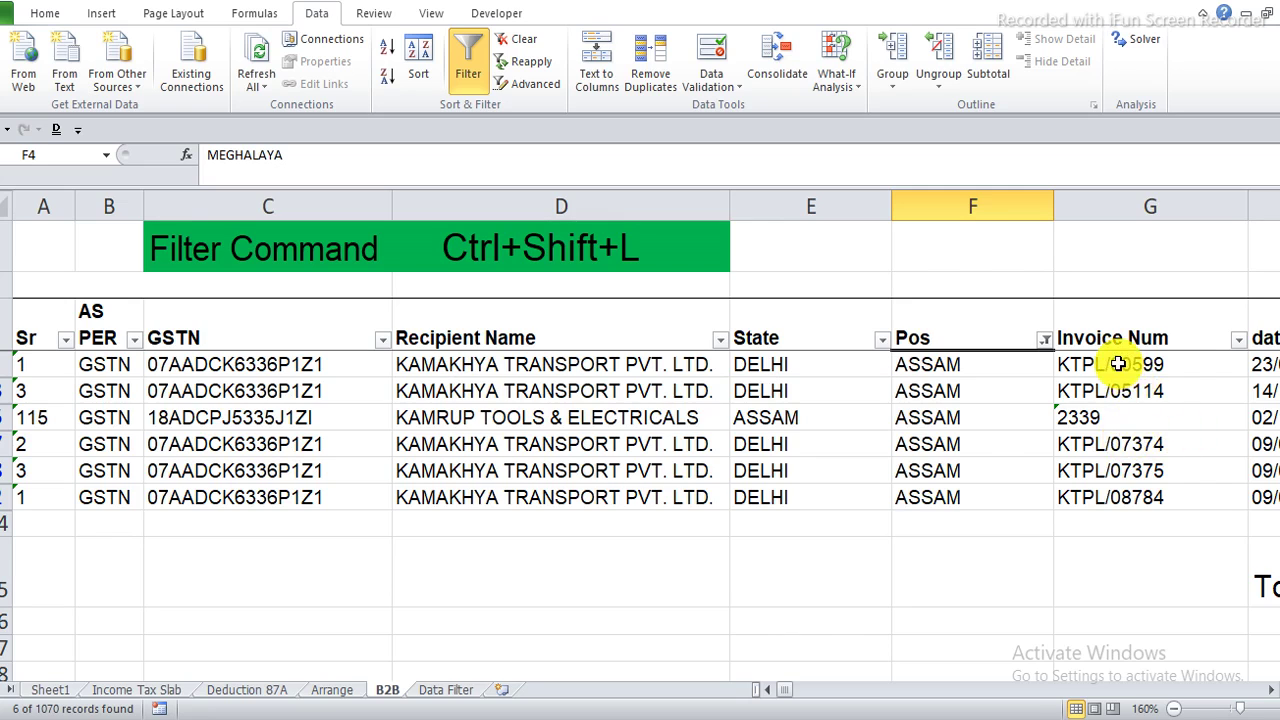
drag(1118, 364, 1128, 470)
drag(600, 365, 570, 477)
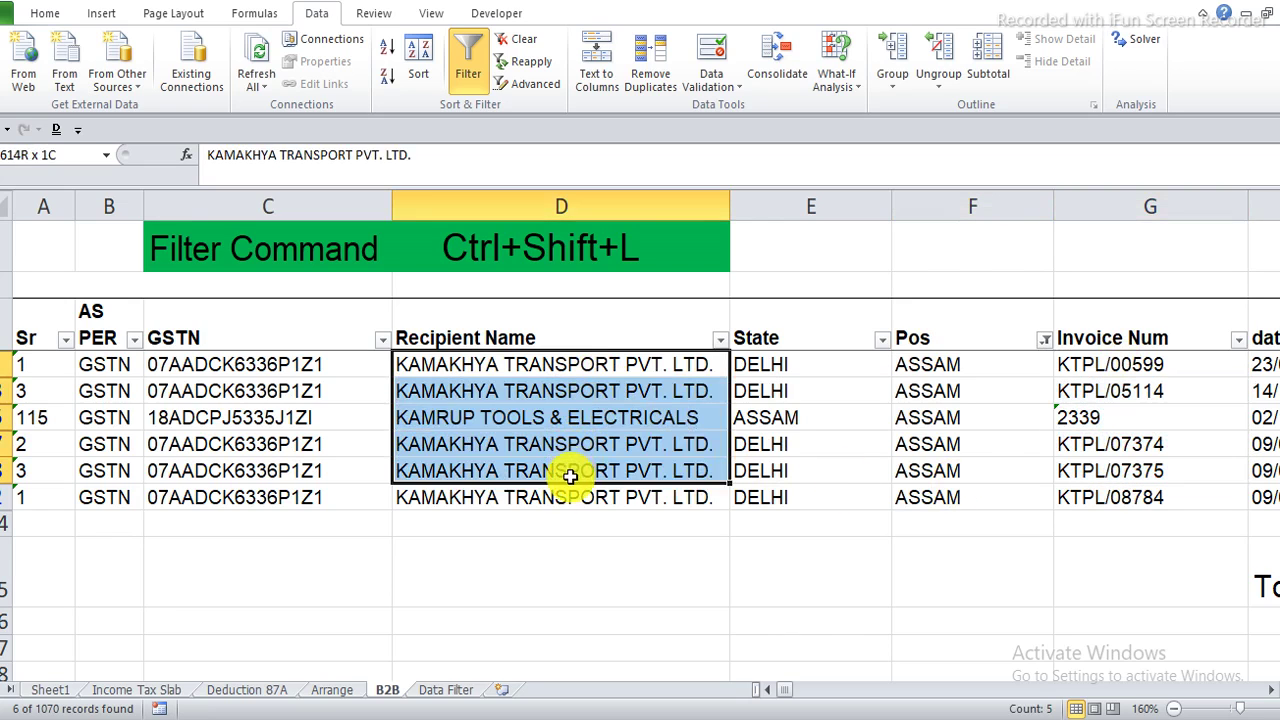
click(884, 388)
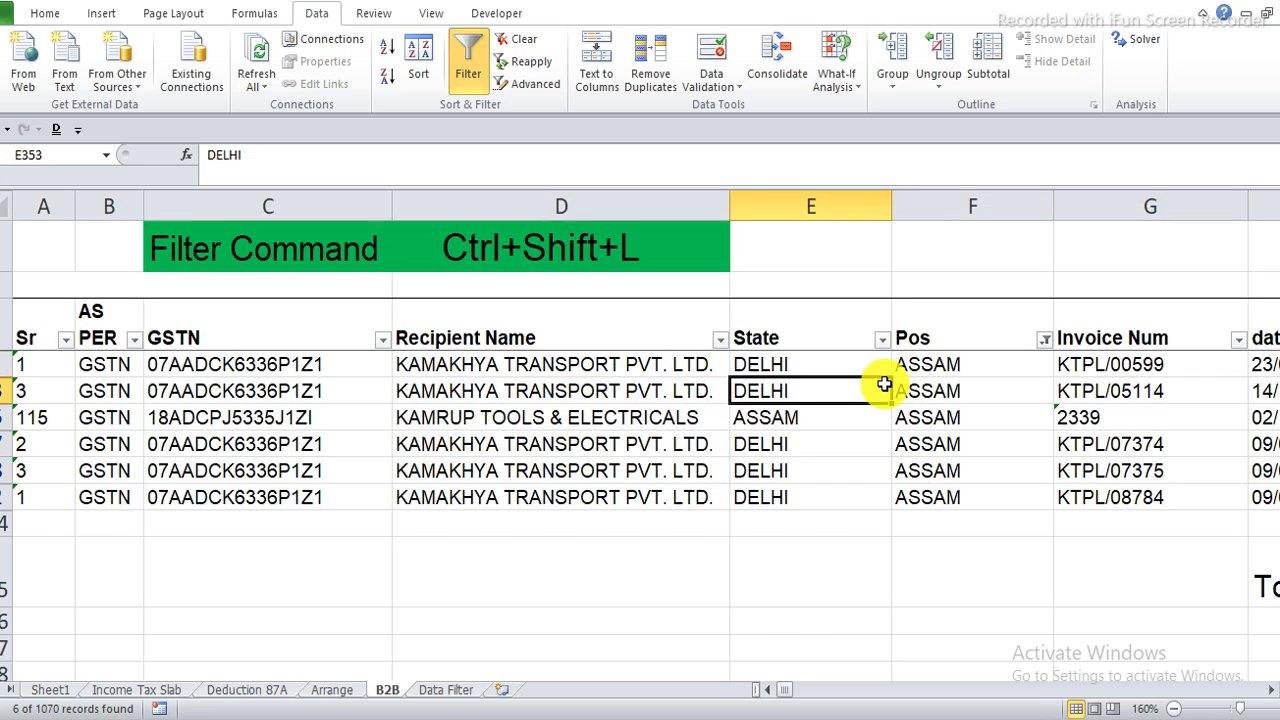